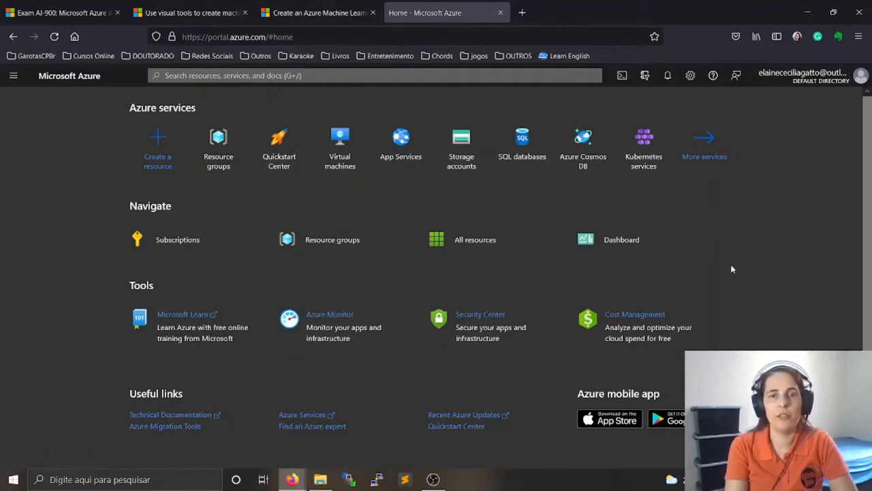
# Examine the Microsoft Learn instructions for creating an Azure Machine Learning workspace, including the resource type and its required settings
pyautogui.click(292, 12)
pyautogui.scroll(2, 397, 238)
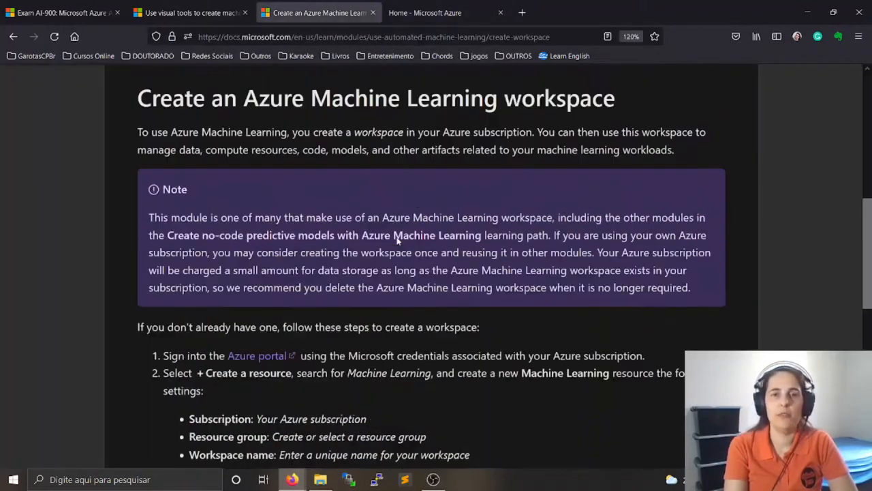
pyautogui.scroll(5, 397, 238)
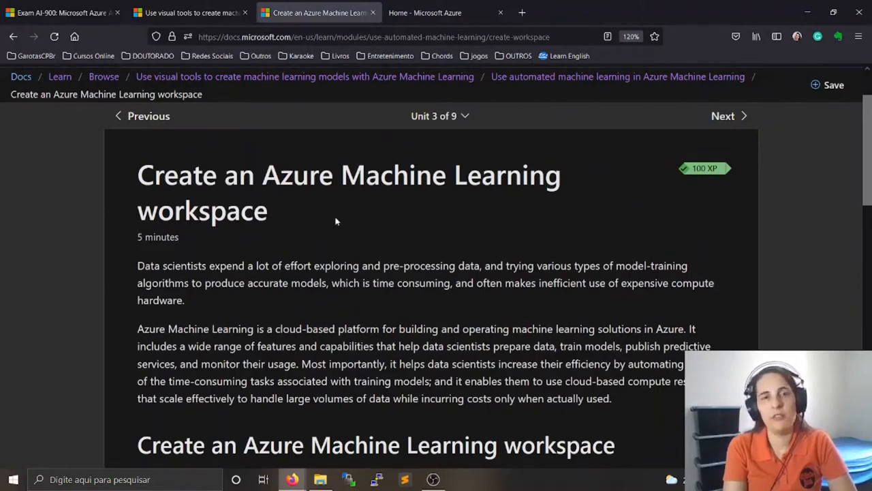
pyautogui.scroll(-1, 335, 221)
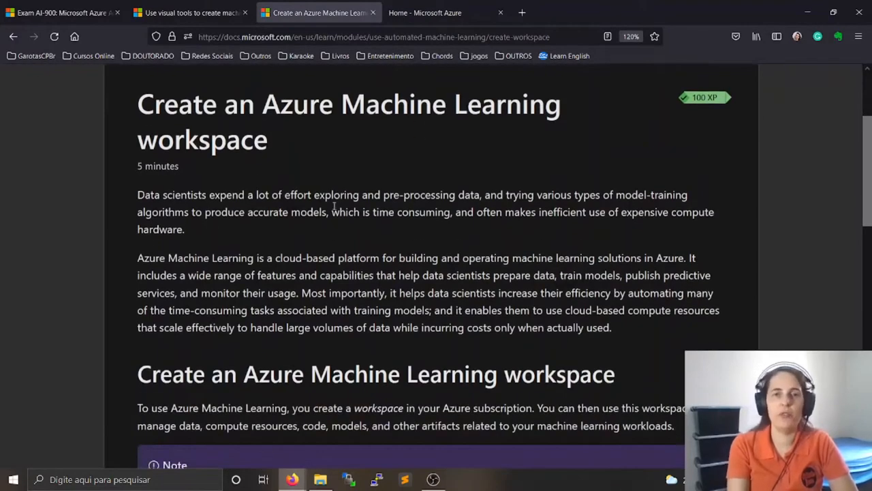
pyautogui.scroll(-6, 334, 207)
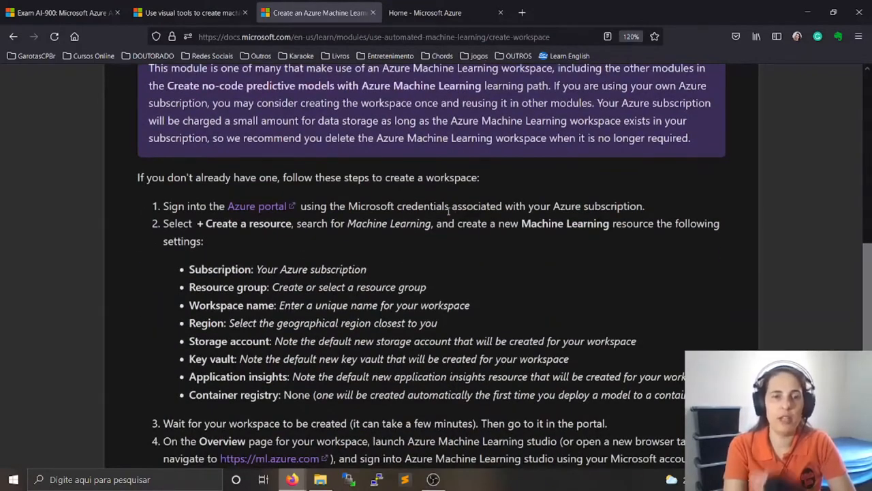
pyautogui.scroll(-1, 449, 211)
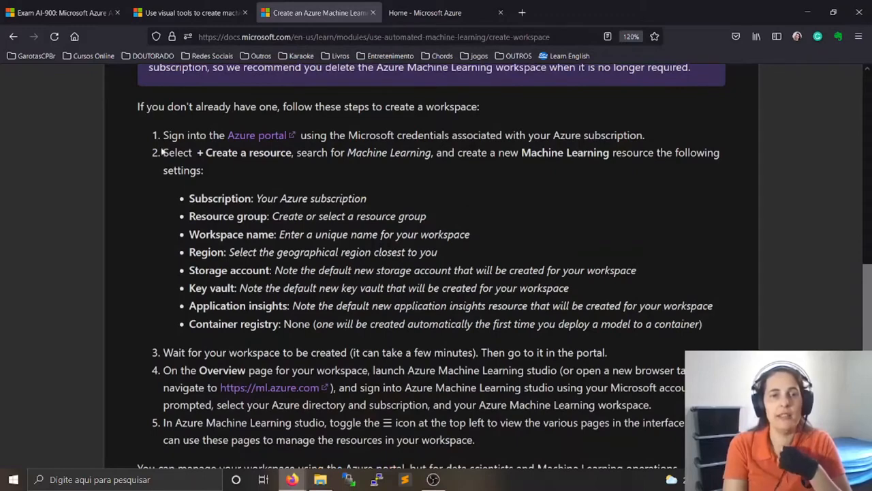
pyautogui.hotkey('ctrl', '+')
pyautogui.hotkey('ctrl', '+')
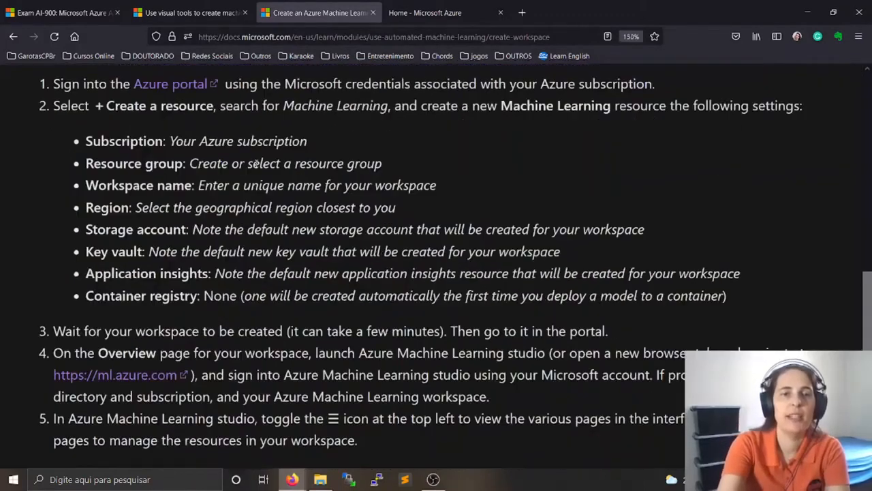
pyautogui.scroll(1, 254, 164)
pyautogui.moveTo(107, 195); pyautogui.dragTo(219, 196)
pyautogui.click(345, 218)
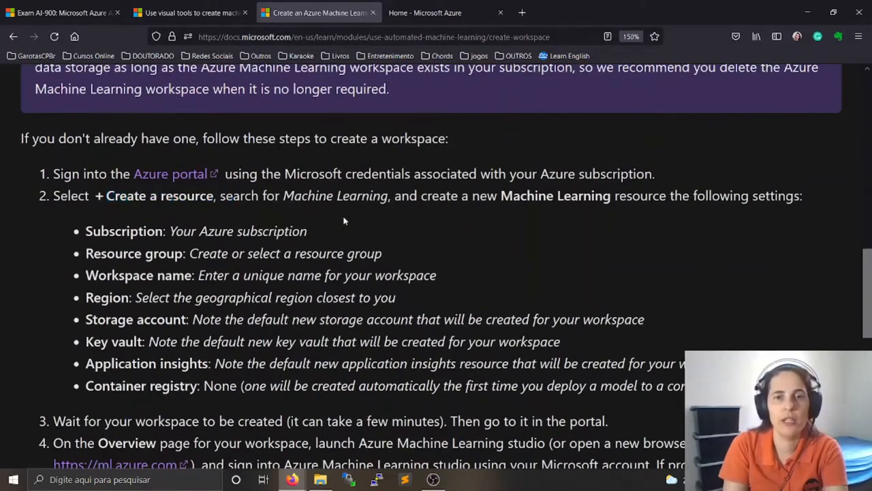
# Return to the Azure portal home page and start creating a new resource
pyautogui.click(447, 15)
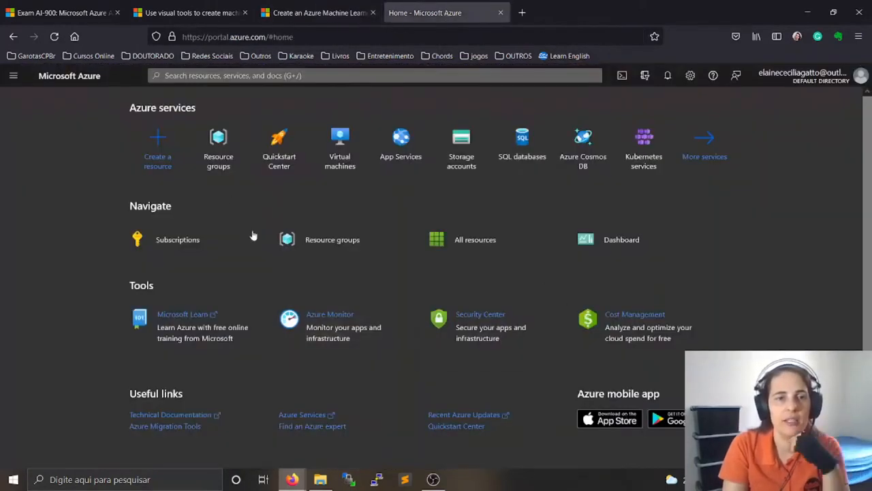
pyautogui.hotkey('ctrl', '+')
pyautogui.hotkey('ctrl', '+')
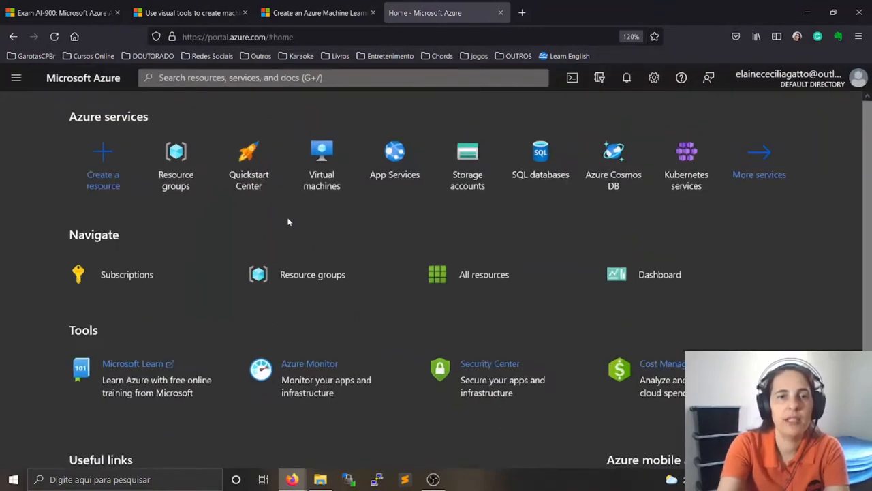
pyautogui.hotkey('ctrl', '+')
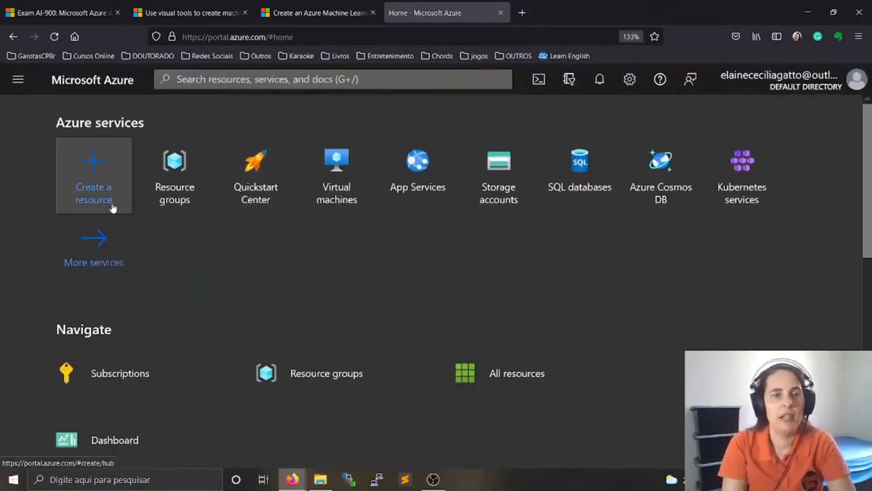
pyautogui.click(92, 176)
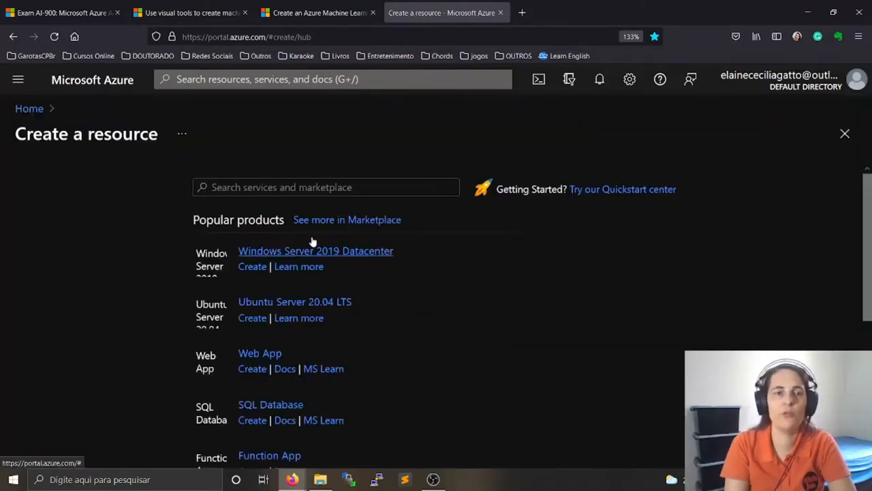
# Find the Machine Learning product in the AI + Machine Learning category and open its workspace creation form
pyautogui.scroll(-2, 116, 287)
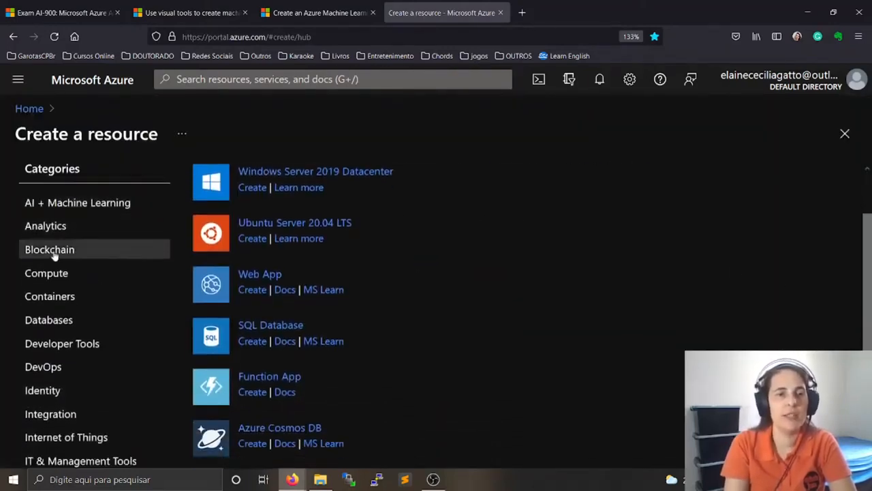
pyautogui.click(78, 204)
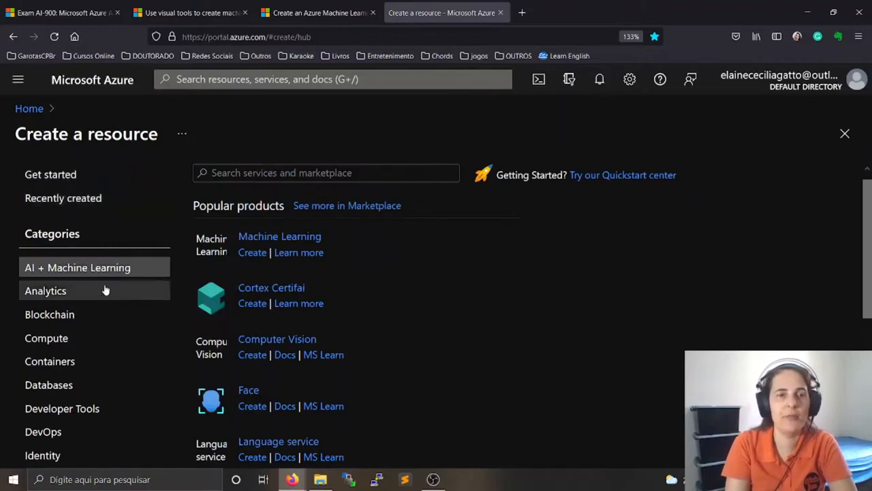
pyautogui.scroll(-2, 409, 222)
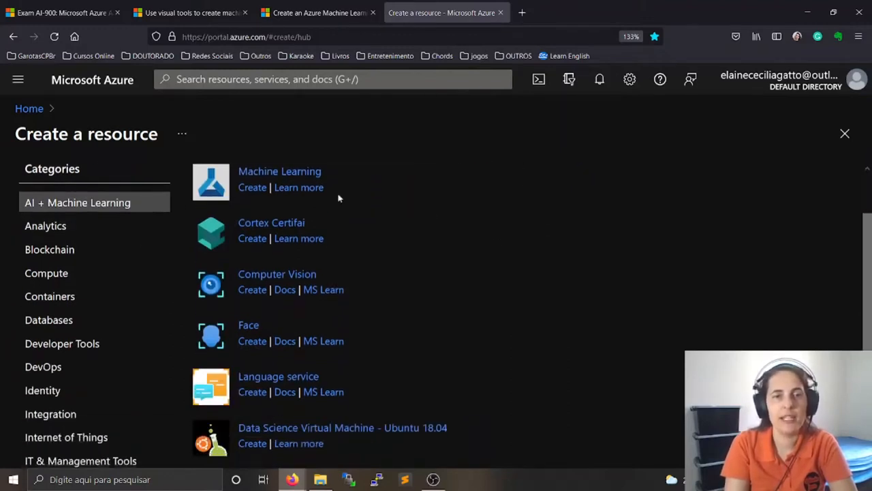
pyautogui.scroll(2, 438, 313)
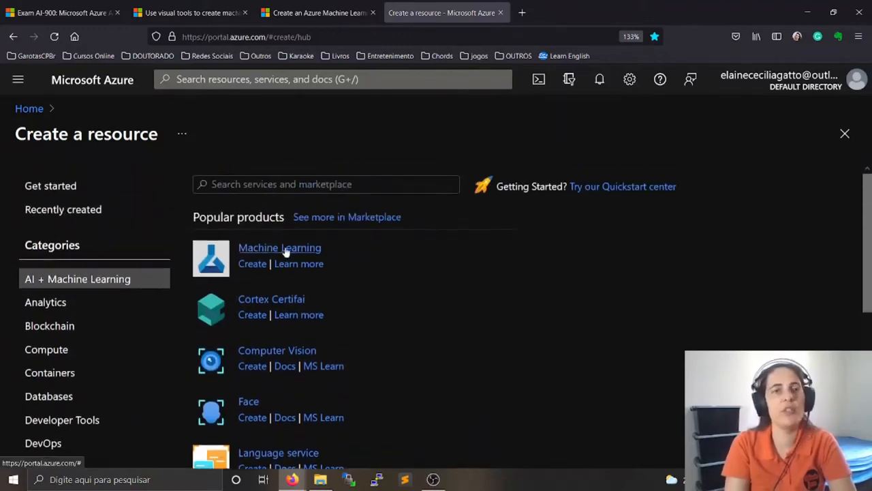
pyautogui.click(300, 184)
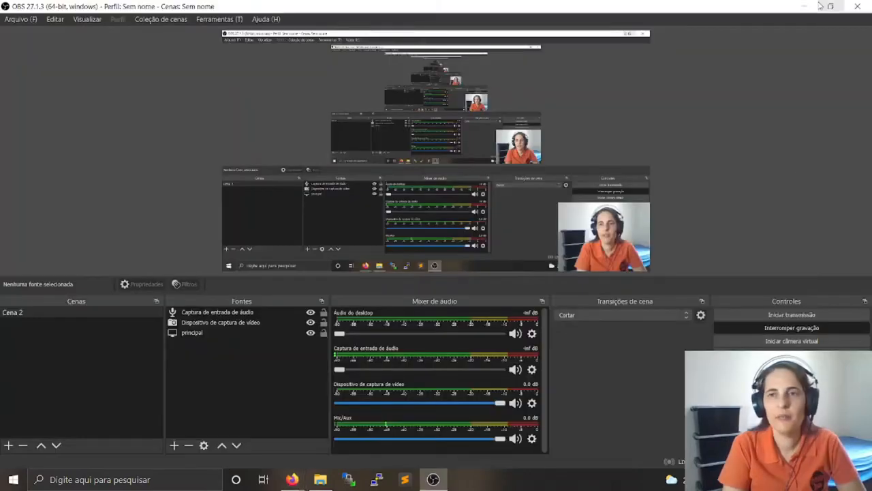
pyautogui.click(820, 5)
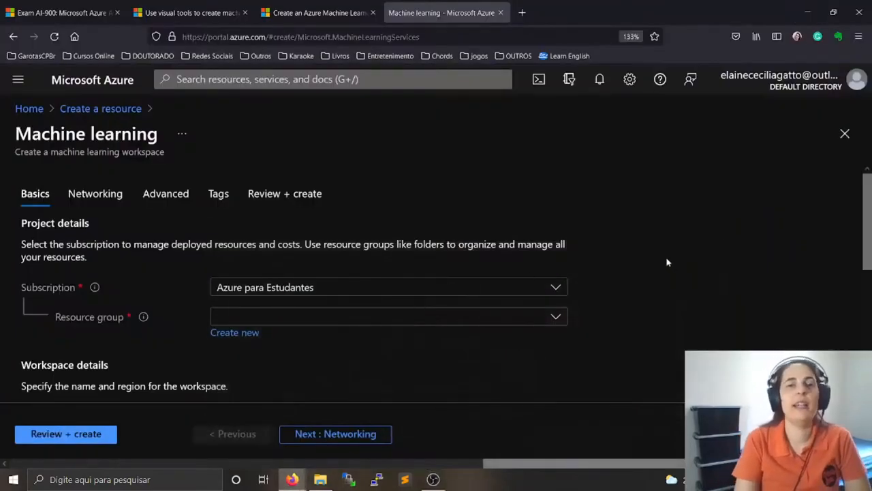
# Review the form's basic fields and check the instructions for the subscription, resource group and workspace name settings
pyautogui.scroll(-2, 364, 240)
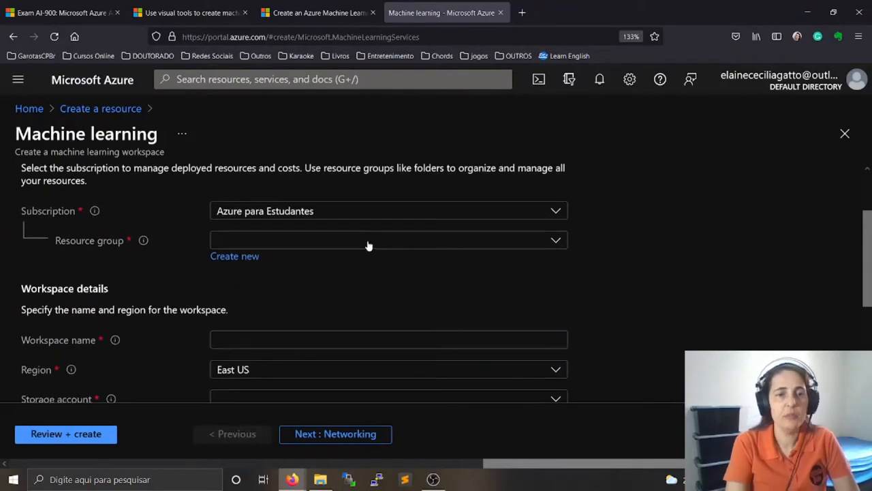
pyautogui.scroll(2, 368, 245)
pyautogui.scroll(-2, 255, 247)
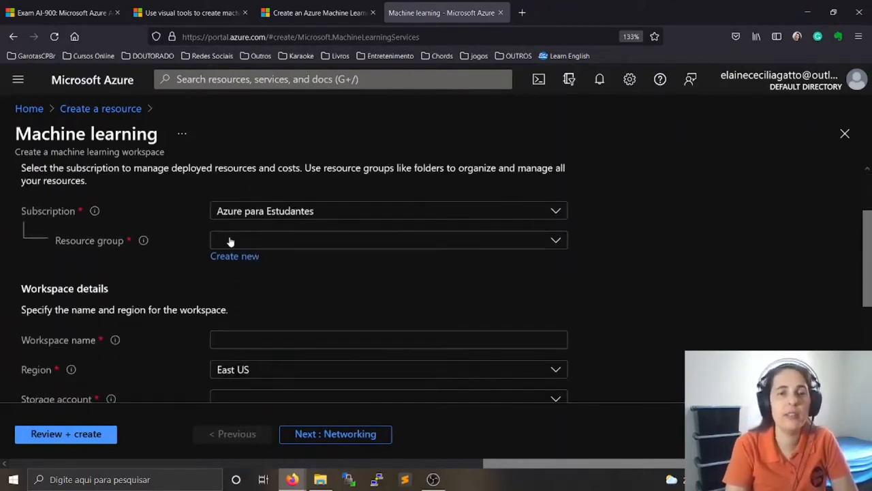
pyautogui.click(231, 242)
pyautogui.click(623, 238)
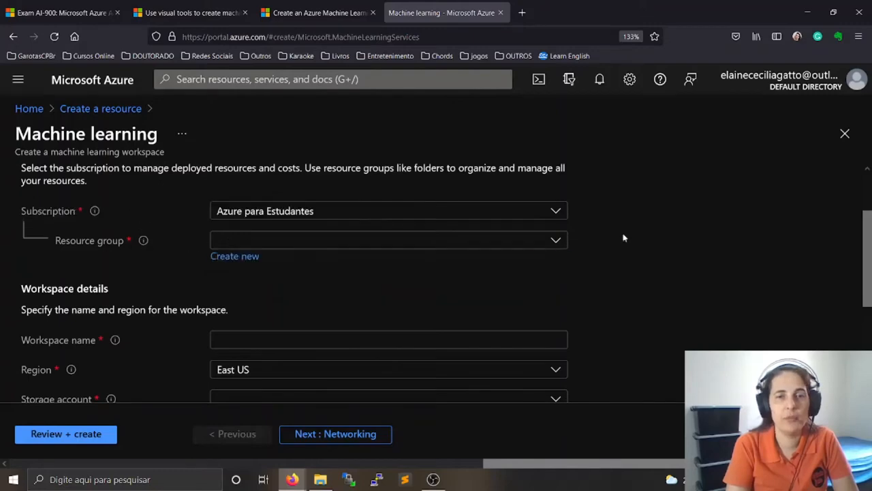
pyautogui.click(319, 12)
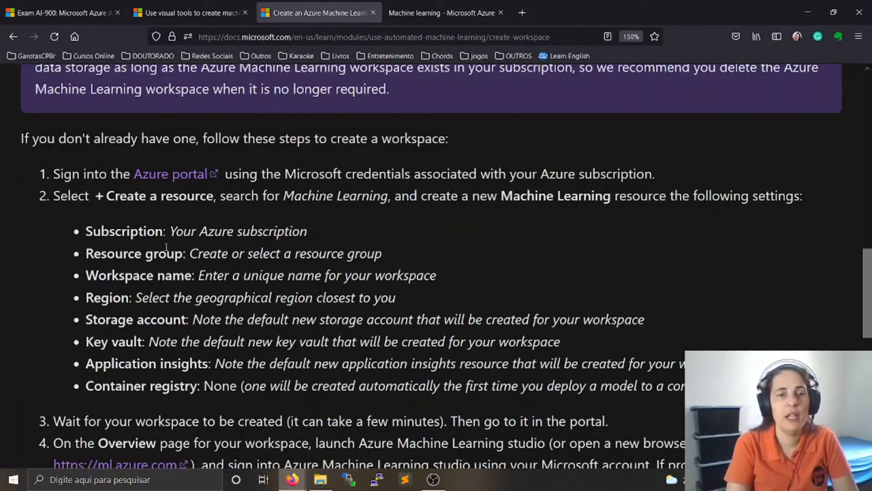
pyautogui.moveTo(101, 230); pyautogui.dragTo(333, 230)
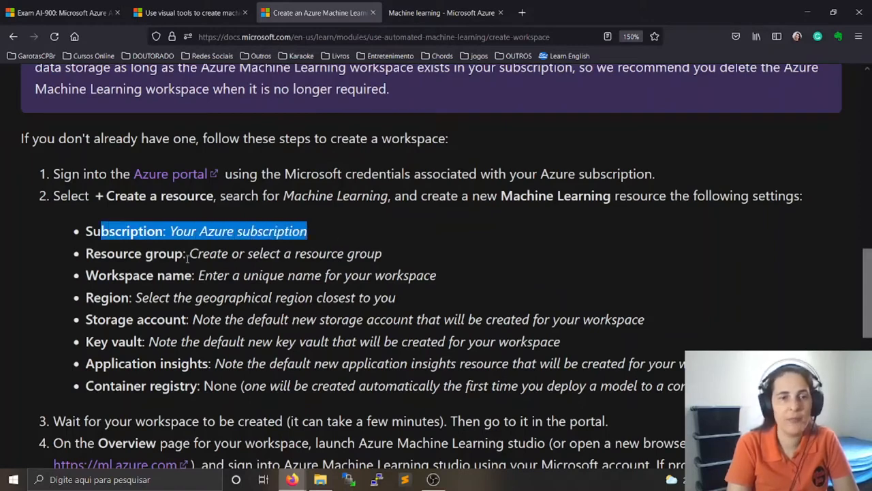
pyautogui.click(146, 267)
pyautogui.moveTo(115, 253); pyautogui.dragTo(396, 257)
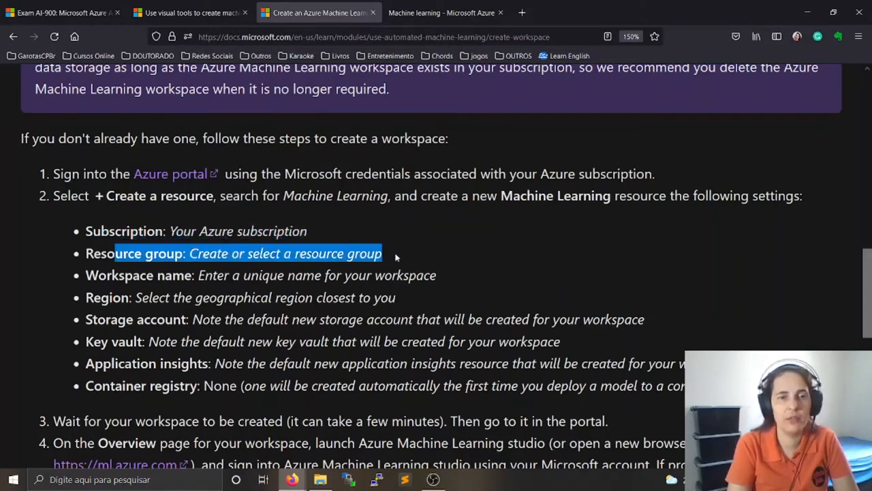
pyautogui.moveTo(164, 276); pyautogui.dragTo(437, 275)
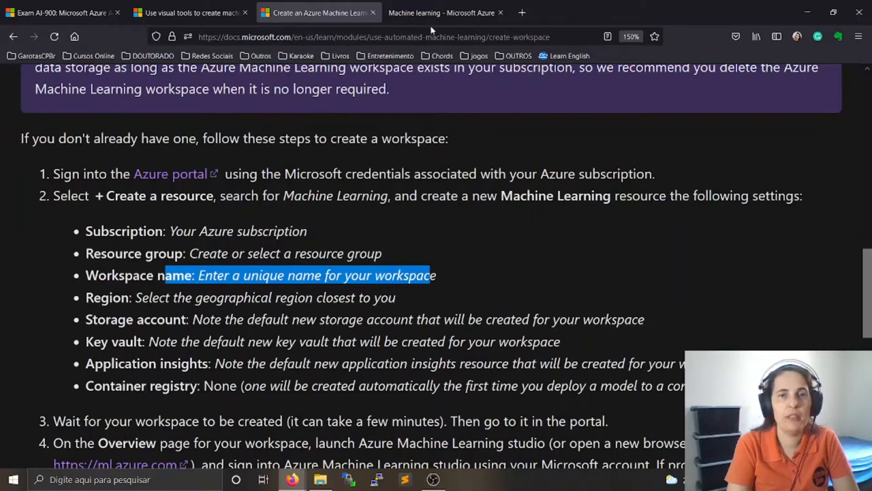
# Create a new resource group named workspace-cissa for the Machine Learning workspace in the Azure portal
pyautogui.click(440, 12)
pyautogui.click(244, 258)
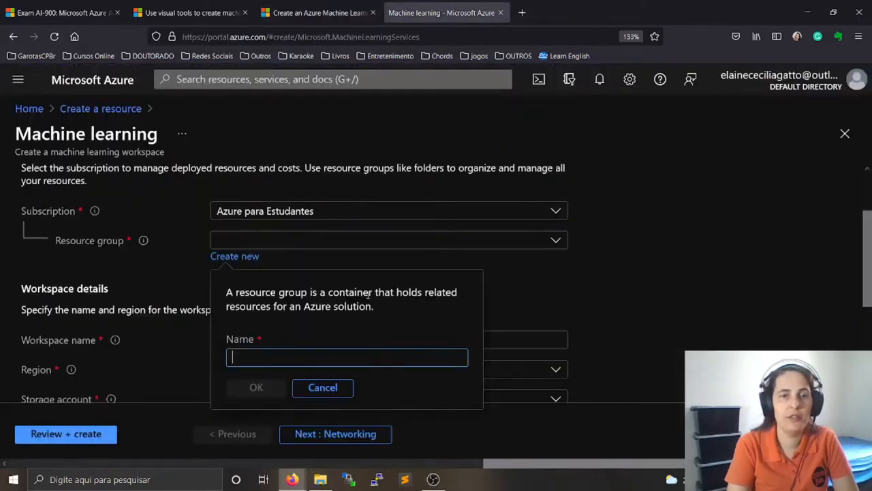
pyautogui.write('workspace-')
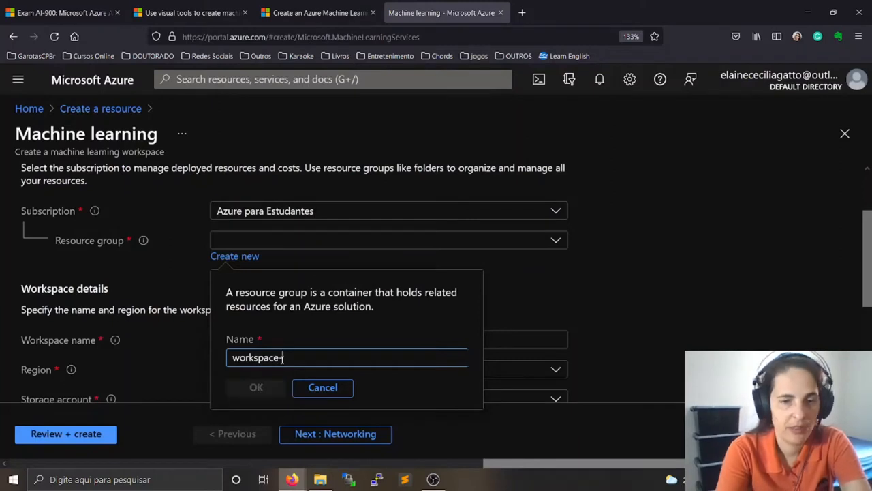
pyautogui.write('cissa')
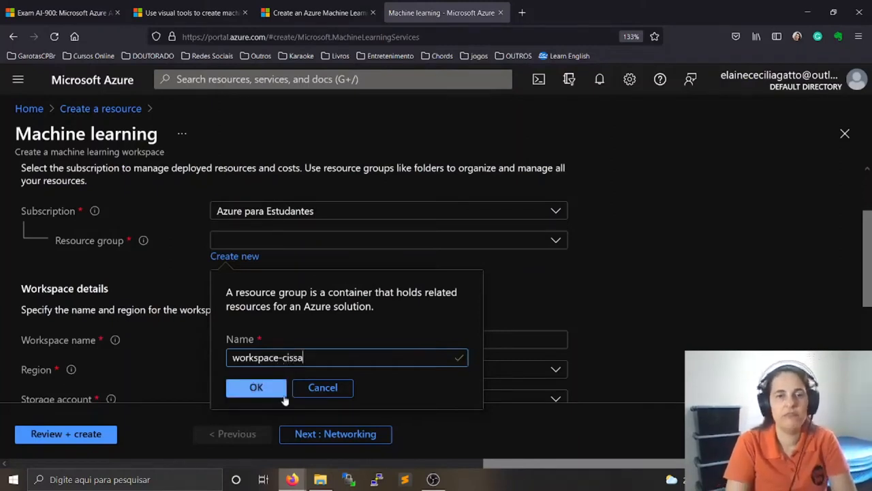
pyautogui.click(276, 387)
pyautogui.scroll(-2, 168, 248)
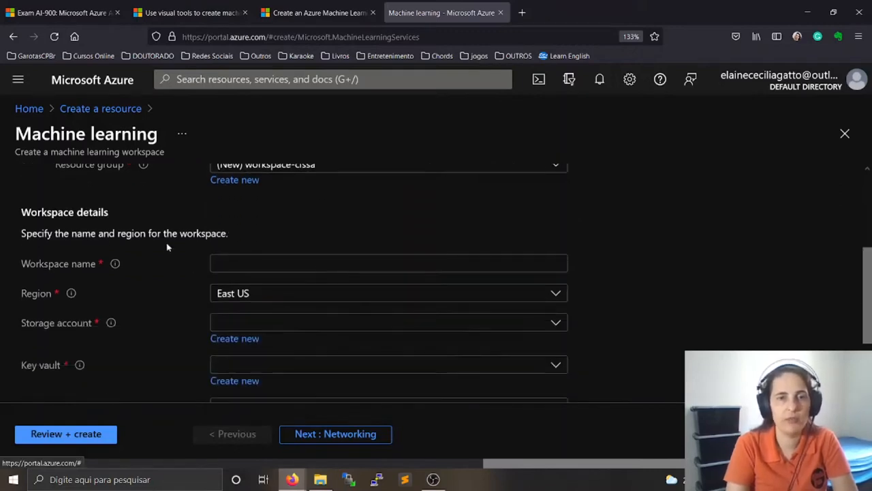
pyautogui.scroll(2, 293, 272)
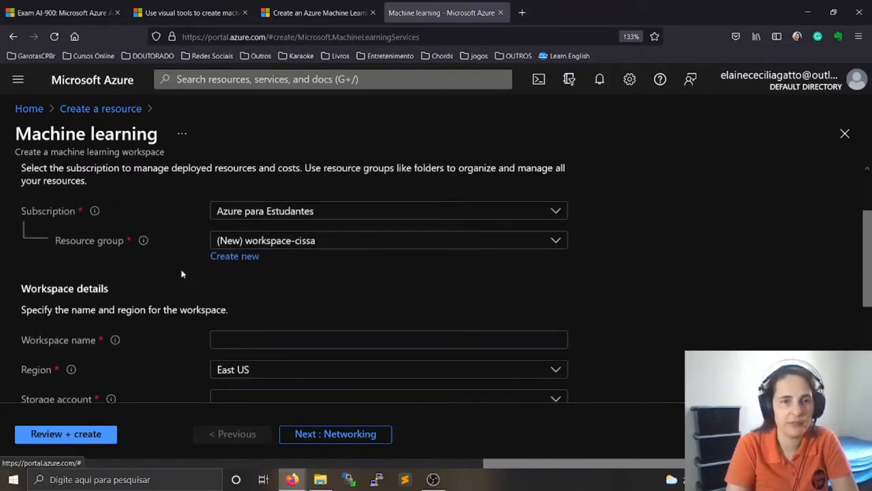
# Change the name of the new resource group to resource-group-cissa
pyautogui.click(303, 244)
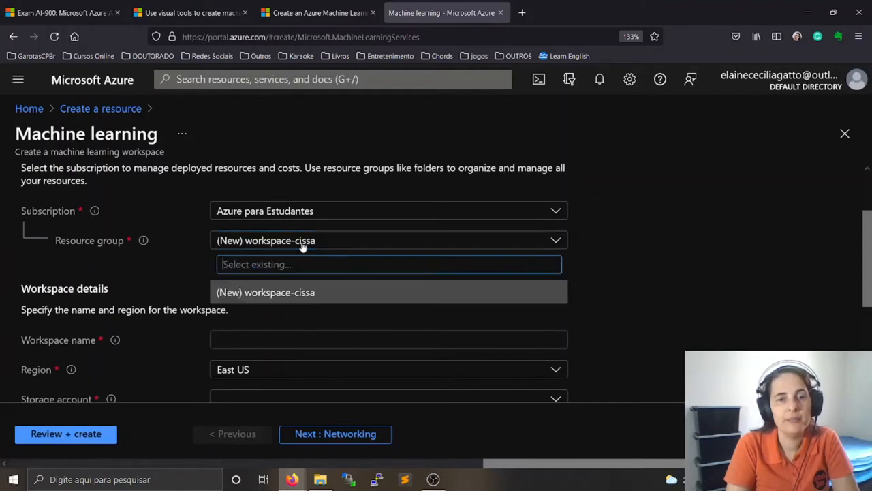
pyautogui.click(273, 295)
pyautogui.click(246, 259)
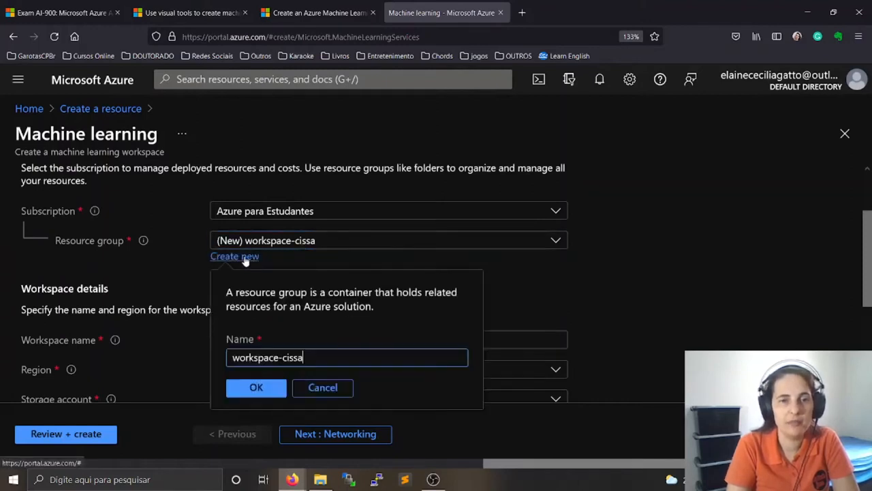
pyautogui.moveTo(278, 360); pyautogui.dragTo(198, 355)
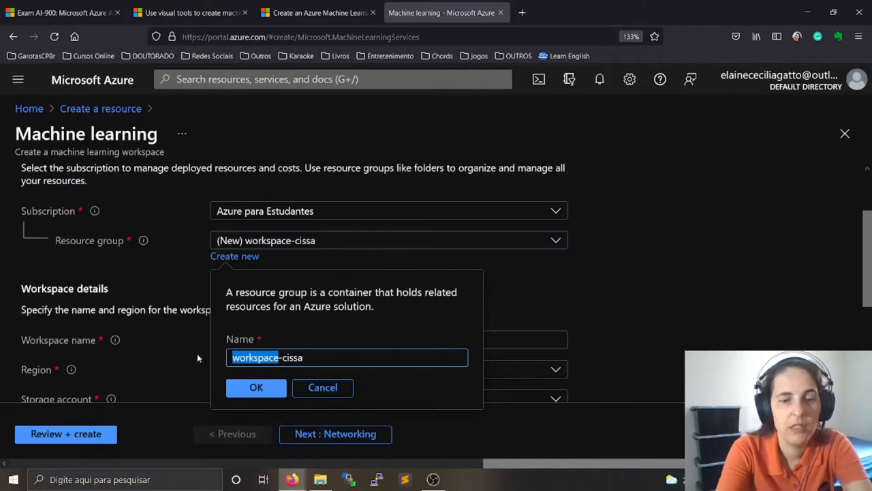
pyautogui.press('BackSpace')
pyautogui.write('resource')
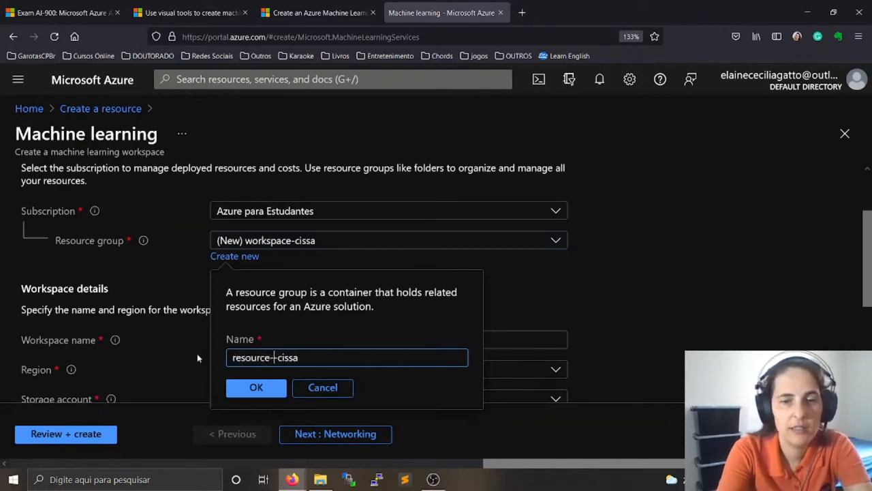
pyautogui.write('-group')
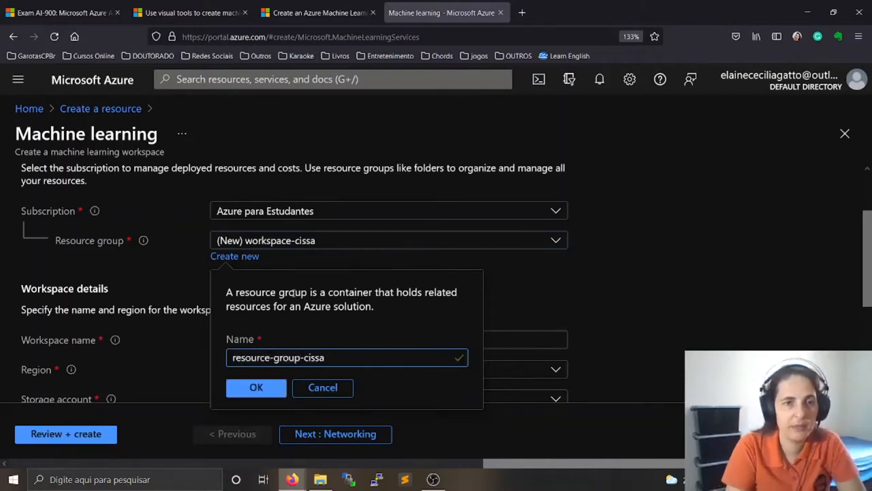
pyautogui.click(256, 387)
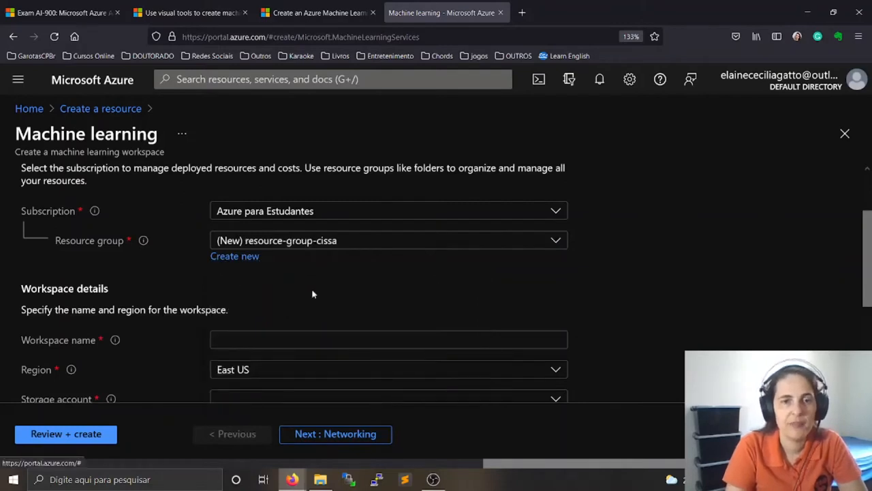
# Name the Machine Learning workspace workspace-cissa
pyautogui.click(257, 341)
pyautogui.write('worsk')
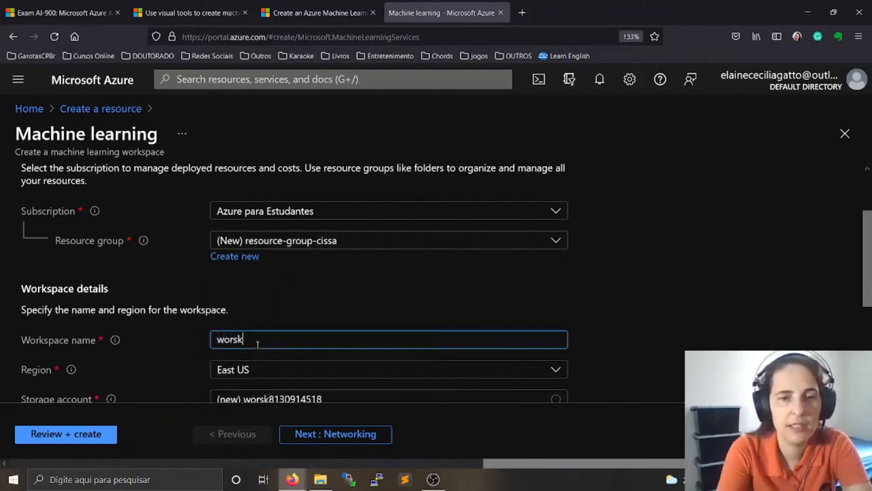
pyautogui.press('BackSpace')
pyautogui.press('BackSpace')
pyautogui.write('kspace-ciu')
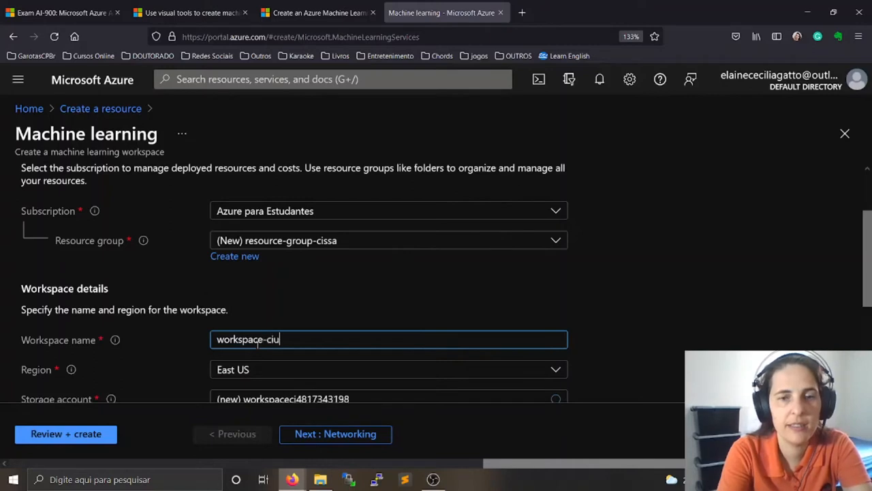
pyautogui.press('BackSpace')
pyautogui.write('ssa')
pyautogui.press('BackSpace')
pyautogui.press('BackSpace')
pyautogui.press('BackSpace')
pyautogui.write('ssa')
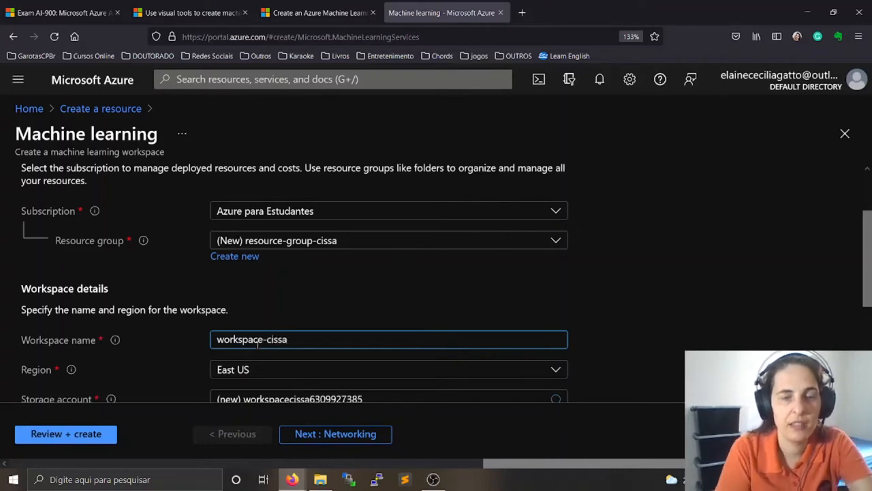
# Review the remaining workspace fields and check the Microsoft Learn instructions for region, storage account, key vault, application insights and container registry
pyautogui.scroll(-2, 357, 302)
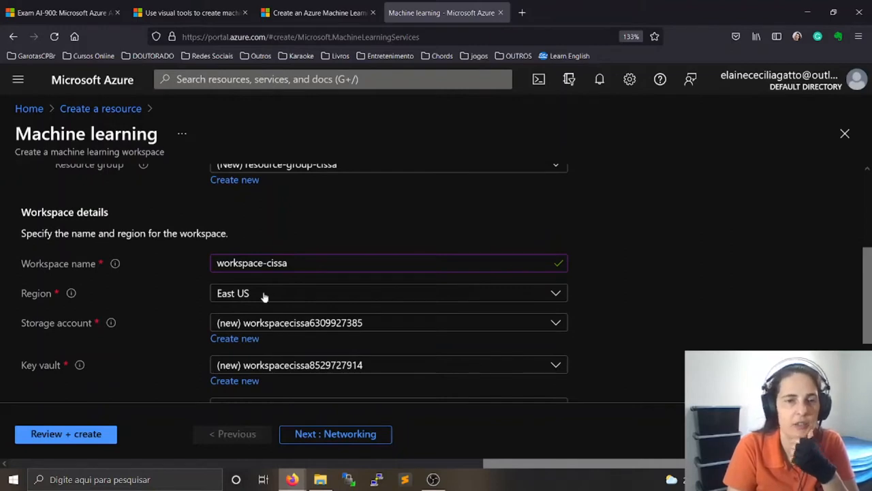
pyautogui.scroll(-3, 580, 287)
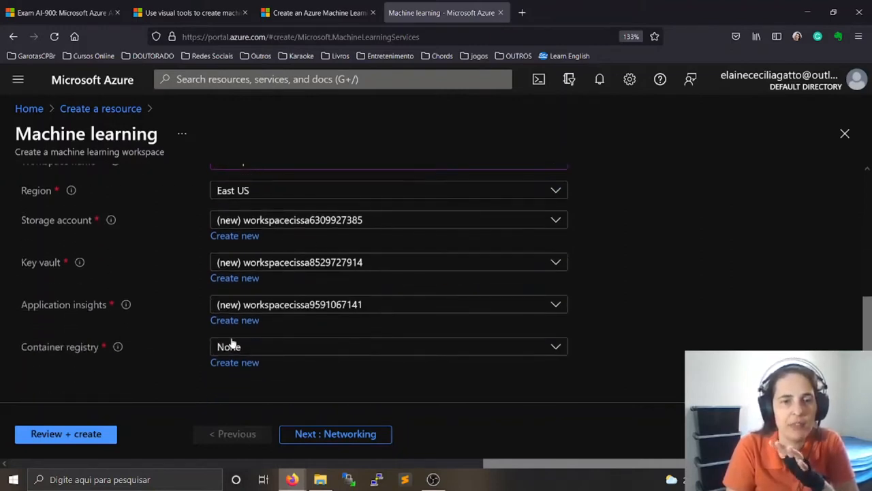
pyautogui.click(317, 13)
pyautogui.click(356, 285)
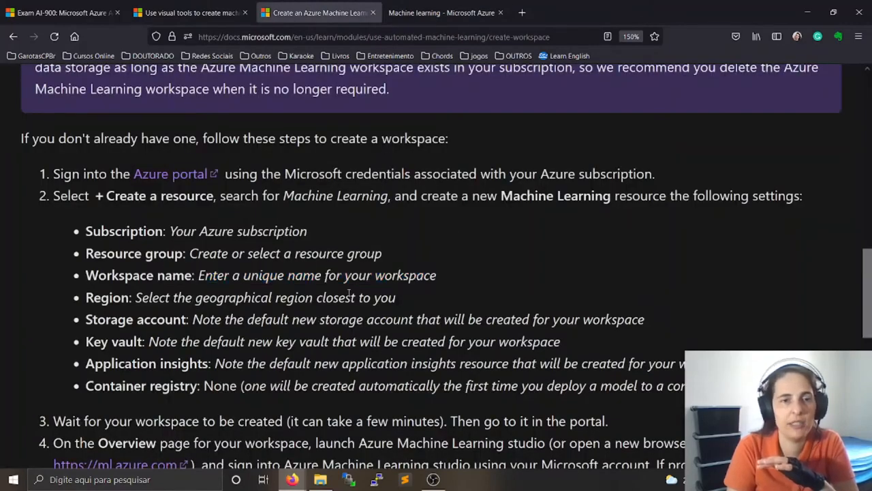
pyautogui.scroll(-3, 356, 285)
pyautogui.moveTo(89, 207); pyautogui.dragTo(416, 212)
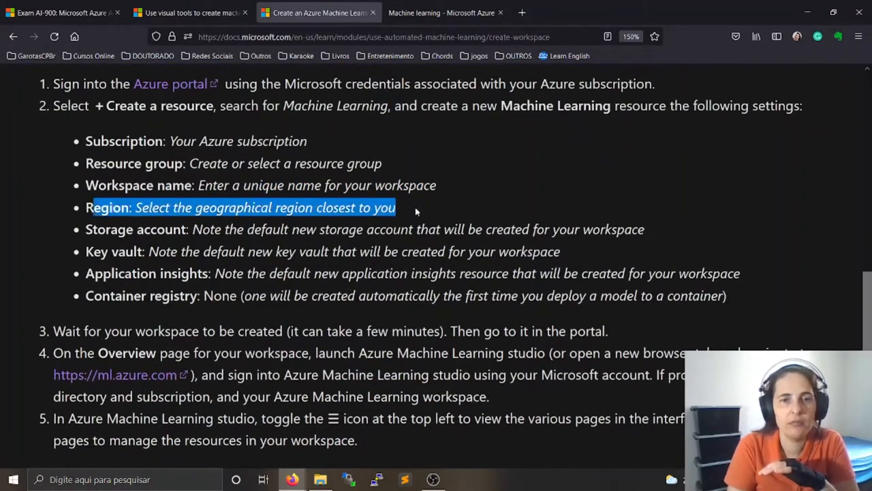
pyautogui.click(413, 206)
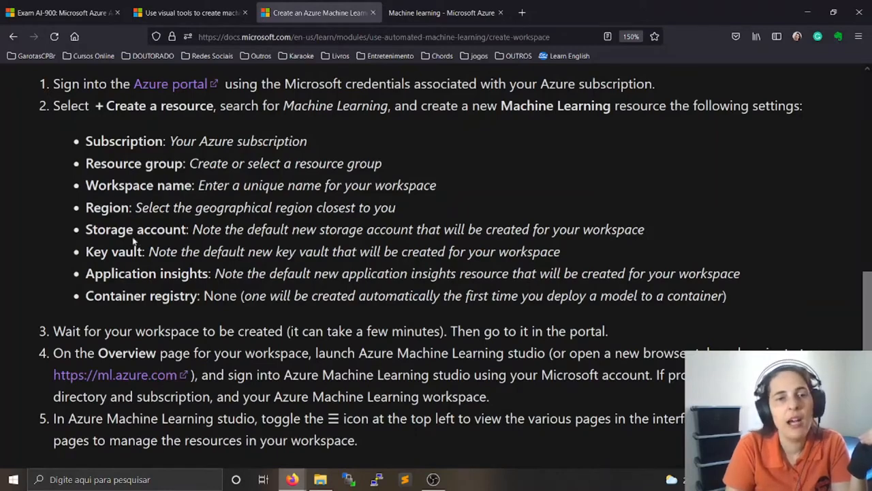
pyautogui.moveTo(135, 229); pyautogui.dragTo(286, 229)
pyautogui.click(285, 229)
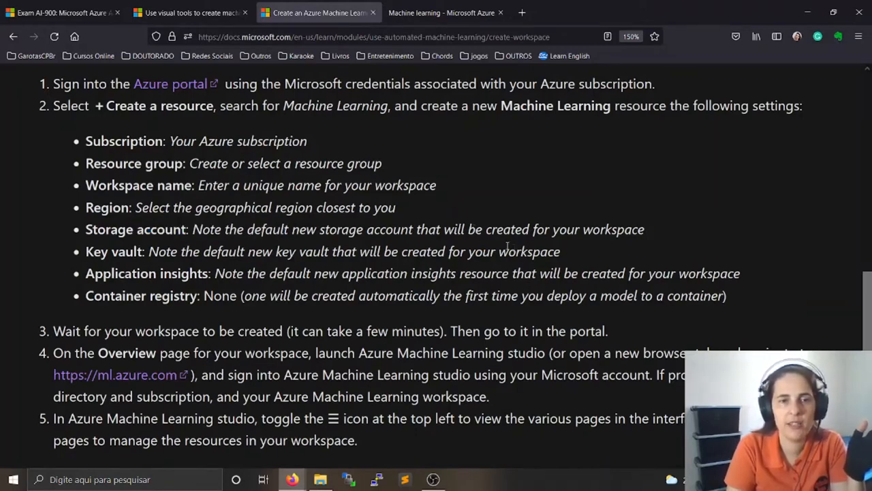
pyautogui.moveTo(700, 300); pyautogui.dragTo(161, 297)
pyautogui.click(278, 288)
pyautogui.scroll(-3, 276, 258)
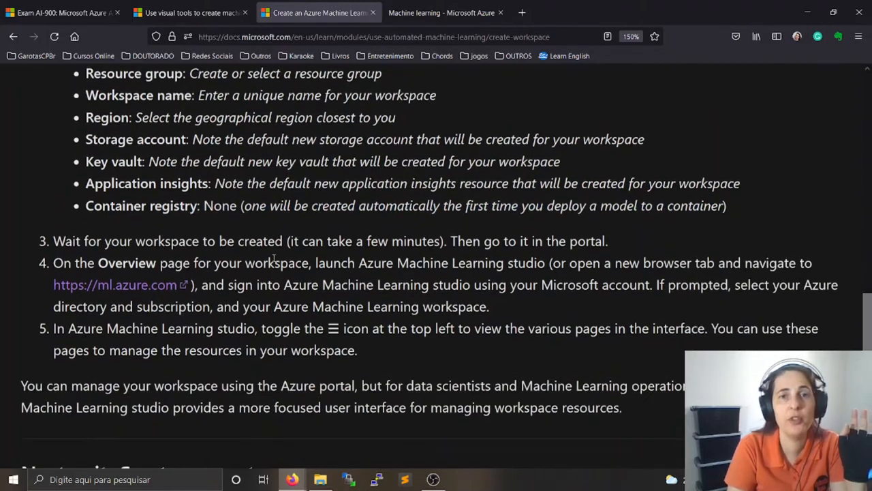
# Return to the Azure portal form, validate the workspace configuration and review its basics, networking and advanced settings
pyautogui.click(440, 13)
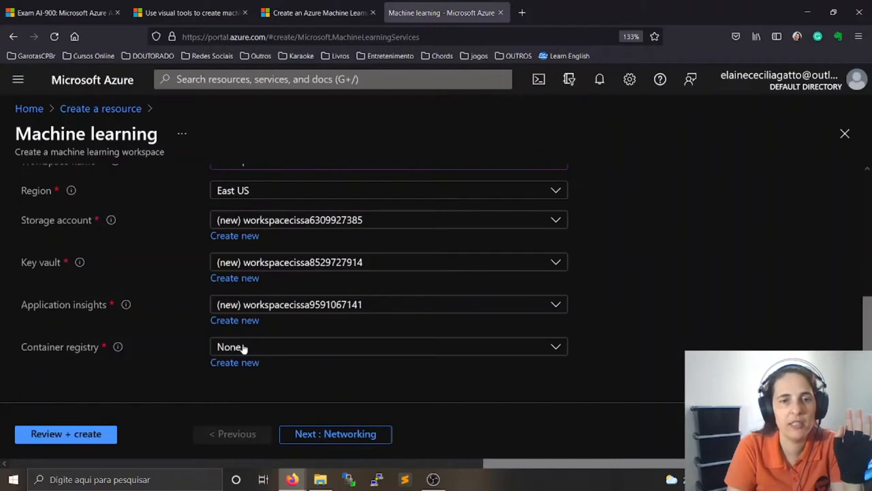
pyautogui.click(60, 439)
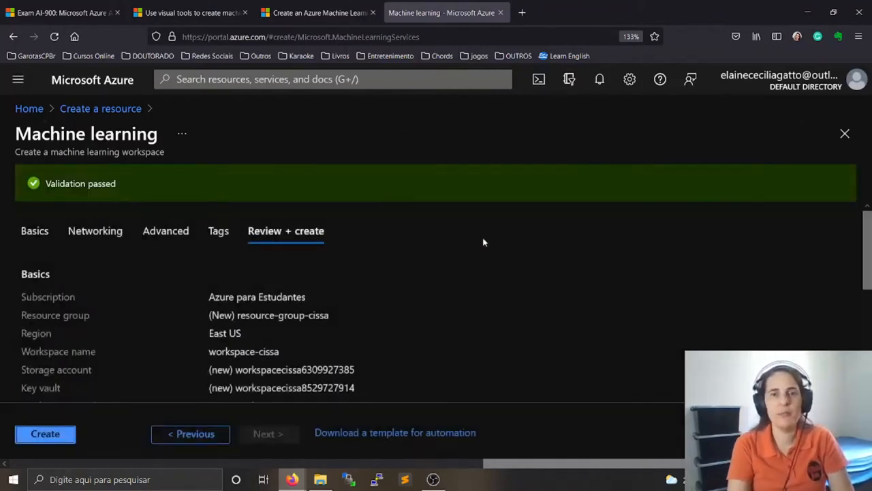
pyautogui.scroll(-2, 462, 276)
pyautogui.scroll(2, 462, 276)
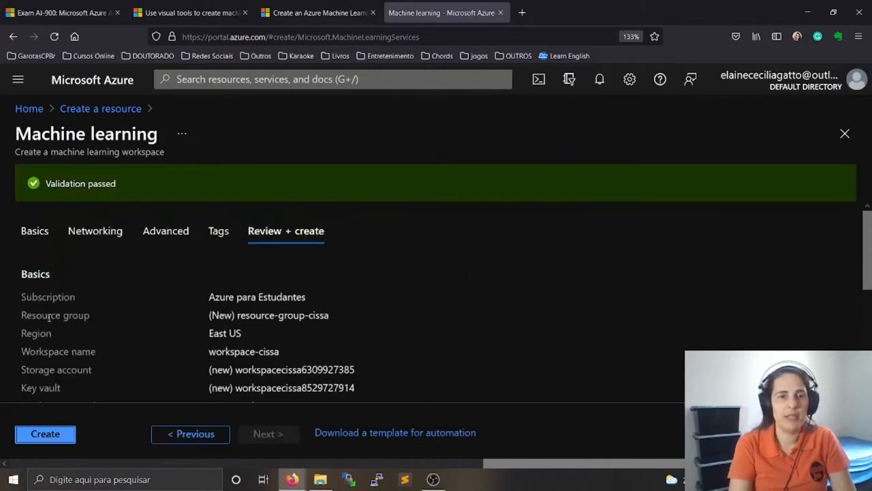
pyautogui.scroll(-2, 137, 296)
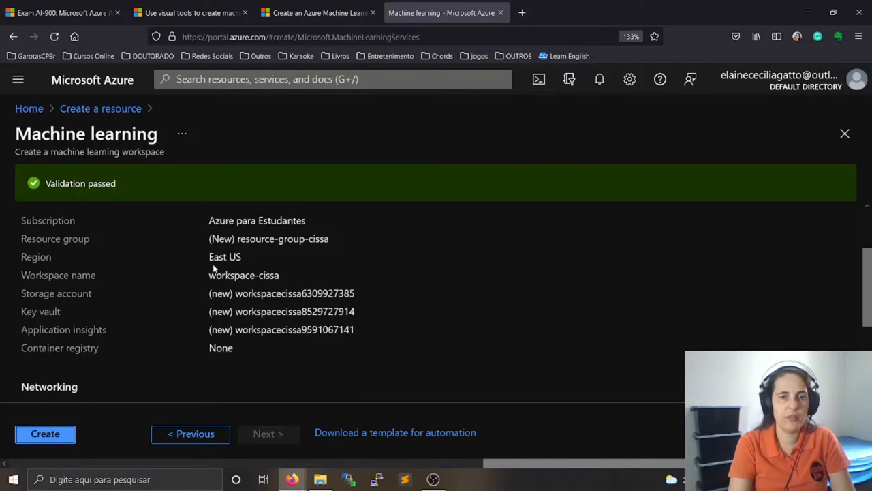
pyautogui.scroll(-2, 334, 287)
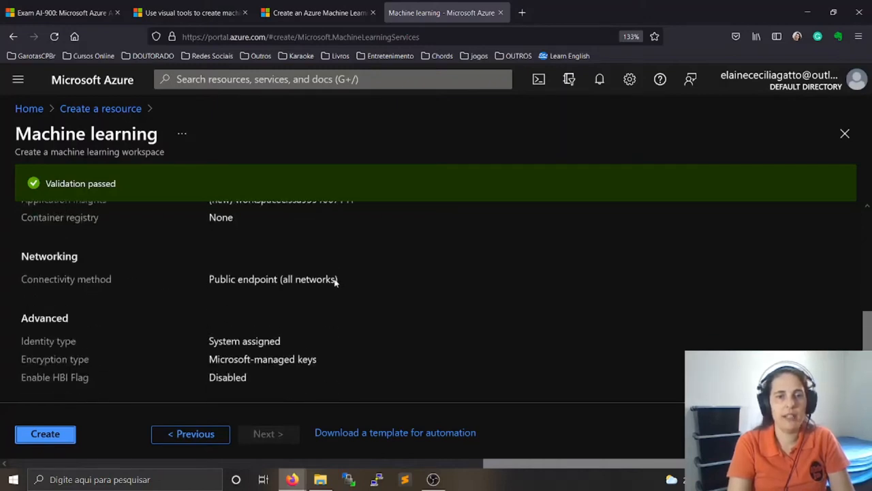
pyautogui.scroll(2, 335, 280)
pyautogui.scroll(-2, 334, 284)
pyautogui.scroll(1, 334, 282)
pyautogui.scroll(-2, 330, 300)
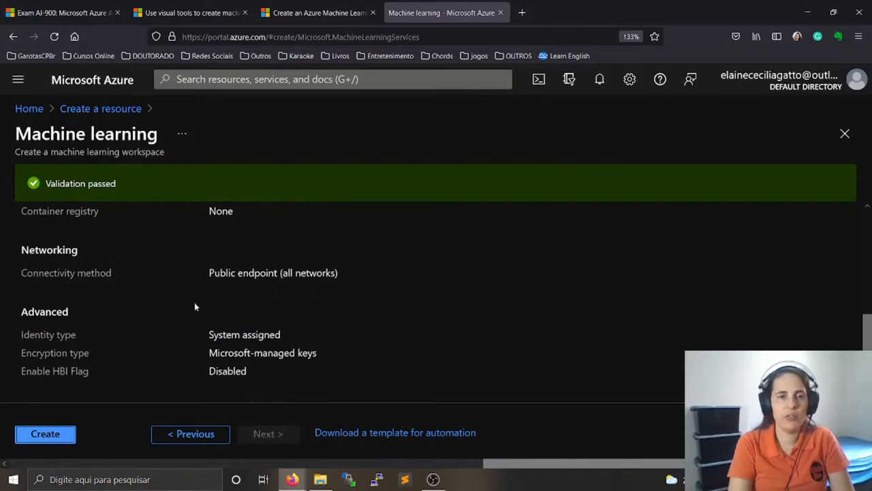
pyautogui.scroll(3, 302, 320)
pyautogui.scroll(-3, 300, 304)
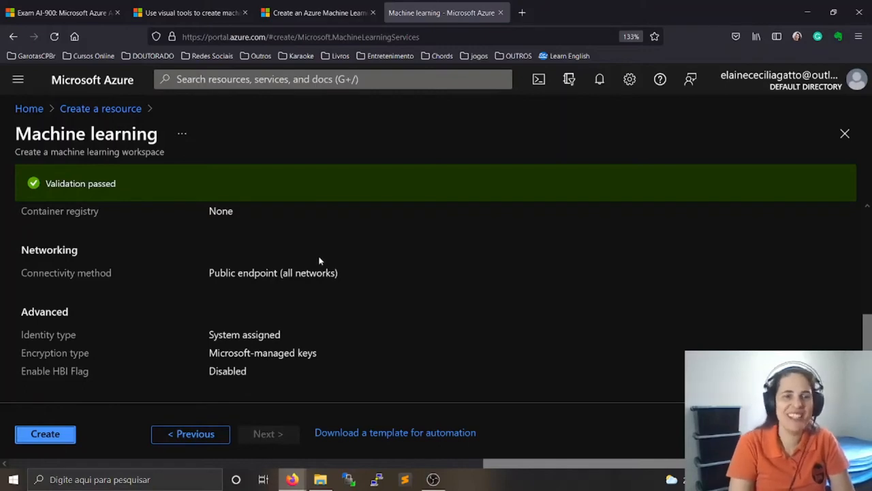
# Create the validated Machine Learning workspace and look over its deployment overview
pyautogui.click(51, 435)
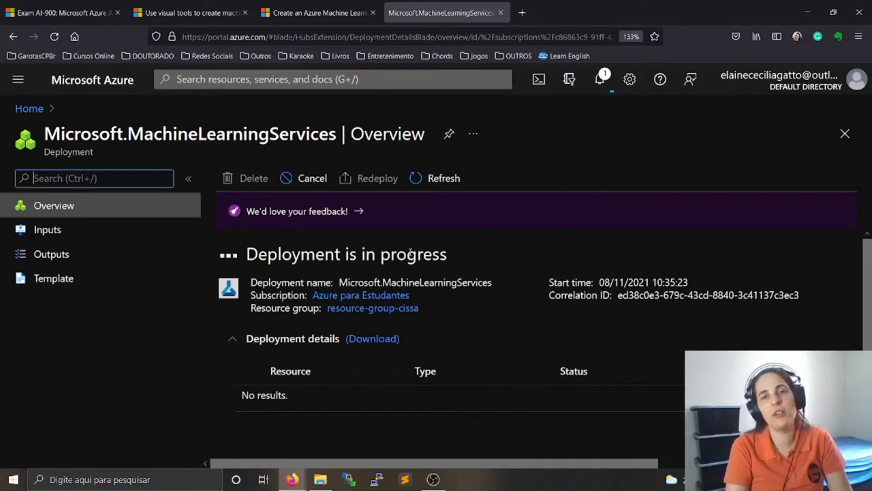
pyautogui.scroll(-2, 433, 256)
pyautogui.scroll(2, 435, 267)
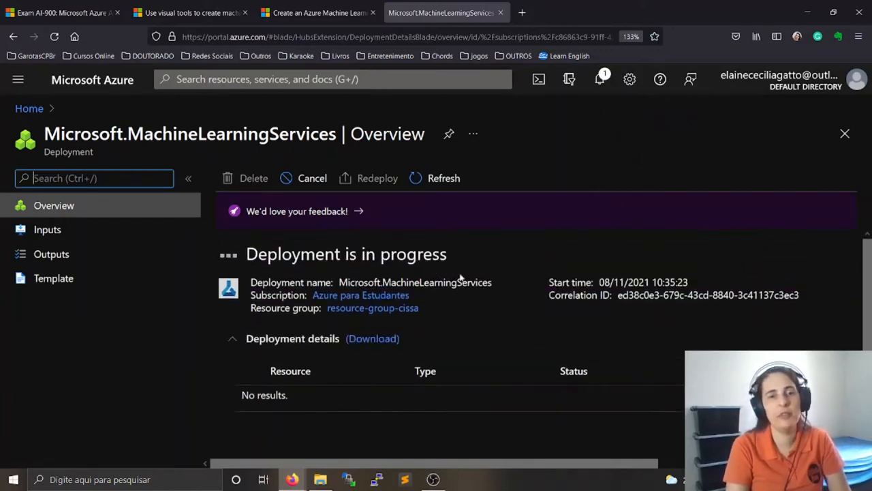
# Read the Microsoft Learn instructions on waiting for the workspace and launching Azure Machine Learning studio
pyautogui.click(305, 14)
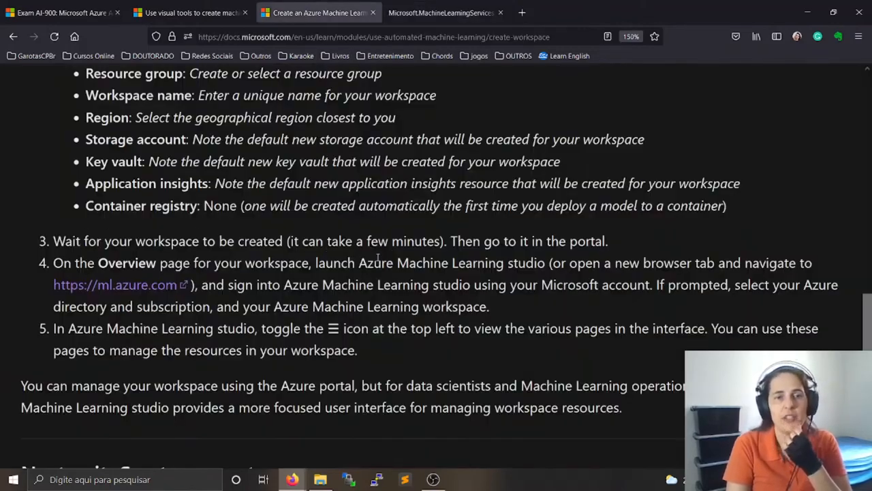
pyautogui.scroll(-2, 435, 243)
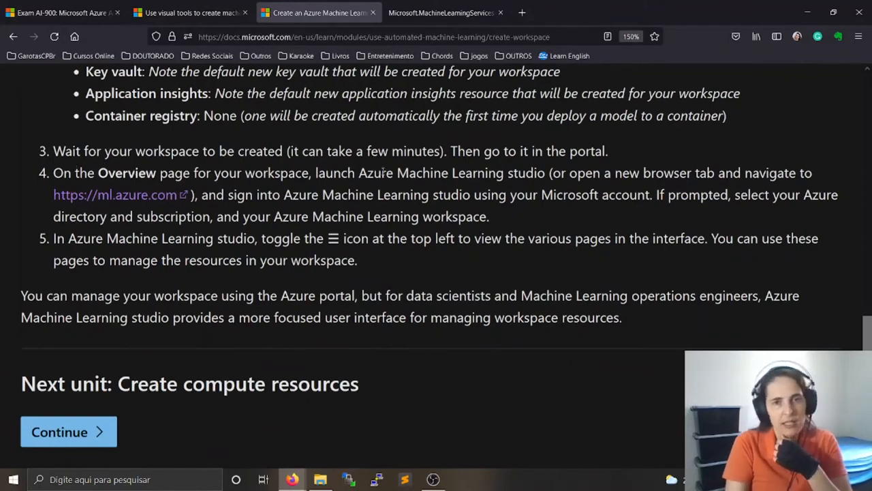
pyautogui.moveTo(313, 173); pyautogui.dragTo(565, 176)
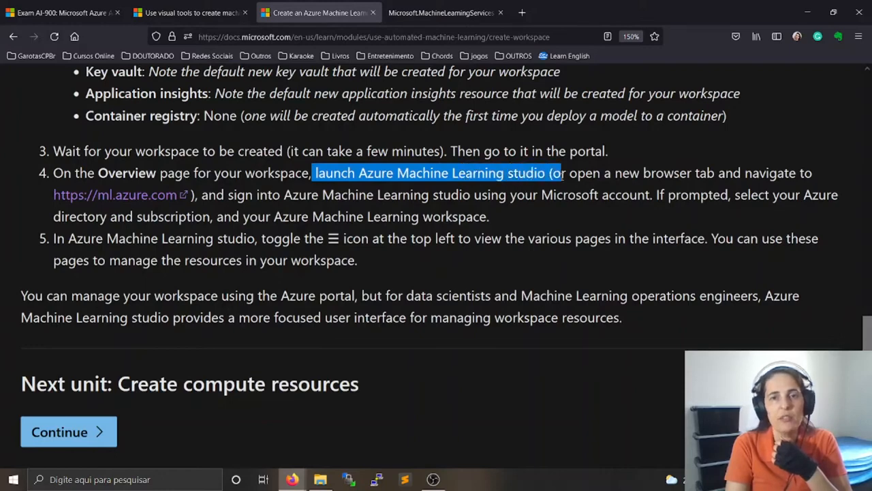
pyautogui.click(564, 176)
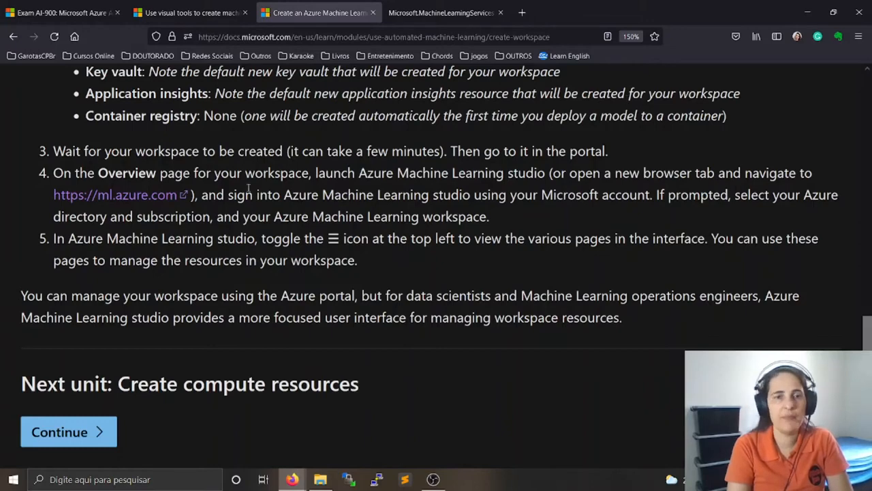
pyautogui.scroll(-3, 337, 184)
pyautogui.scroll(3, 319, 190)
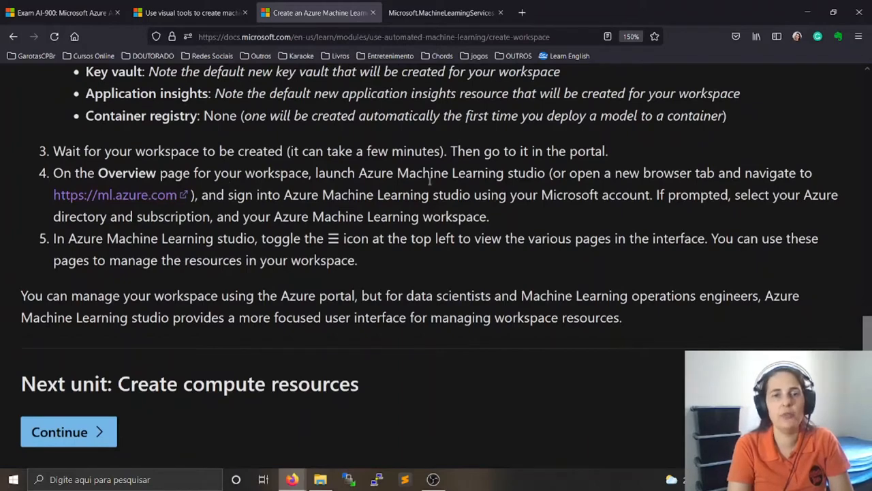
pyautogui.moveTo(359, 174); pyautogui.dragTo(565, 175)
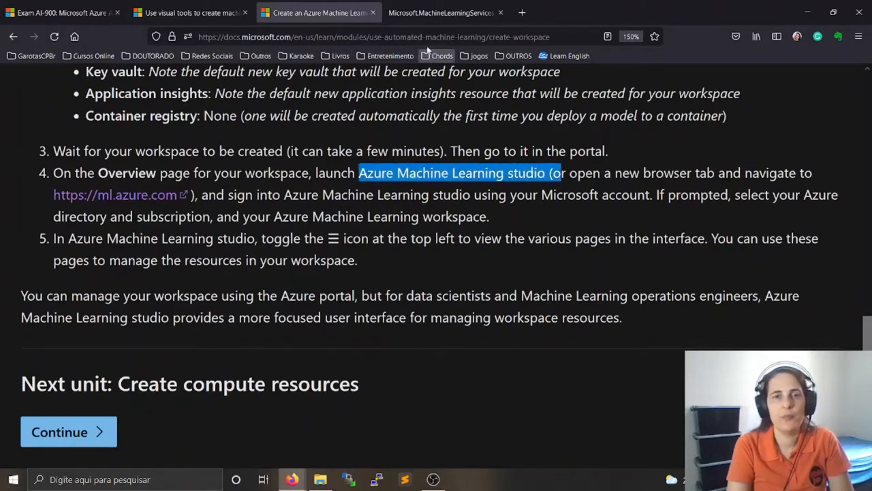
# Check the deployment status of the workspace and its related resources in the Azure portal
pyautogui.click(422, 12)
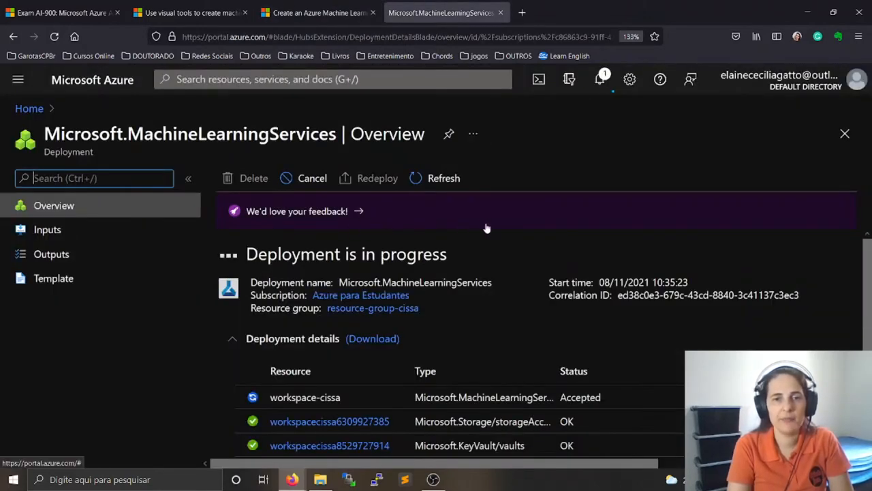
pyautogui.scroll(-2, 485, 236)
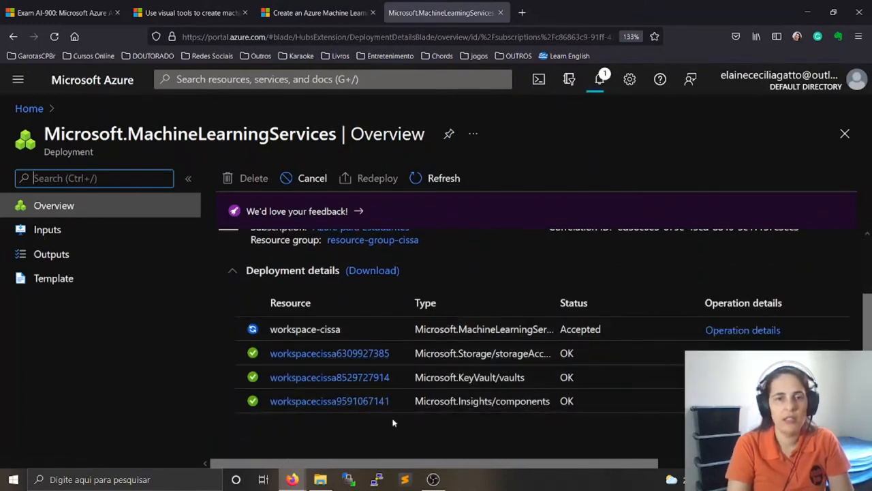
pyautogui.scroll(2, 409, 417)
pyautogui.scroll(-2, 458, 281)
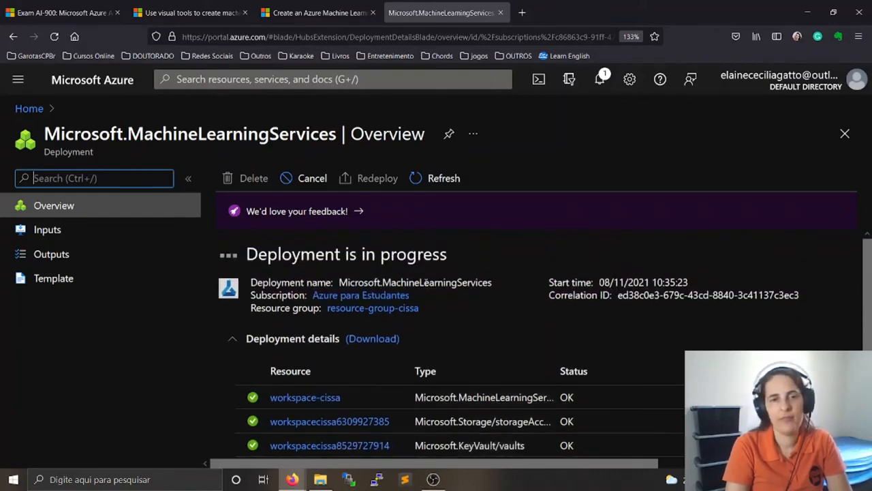
# Read the Microsoft Learn instruction on viewing the various pages in Azure Machine Learning studio
pyautogui.click(302, 13)
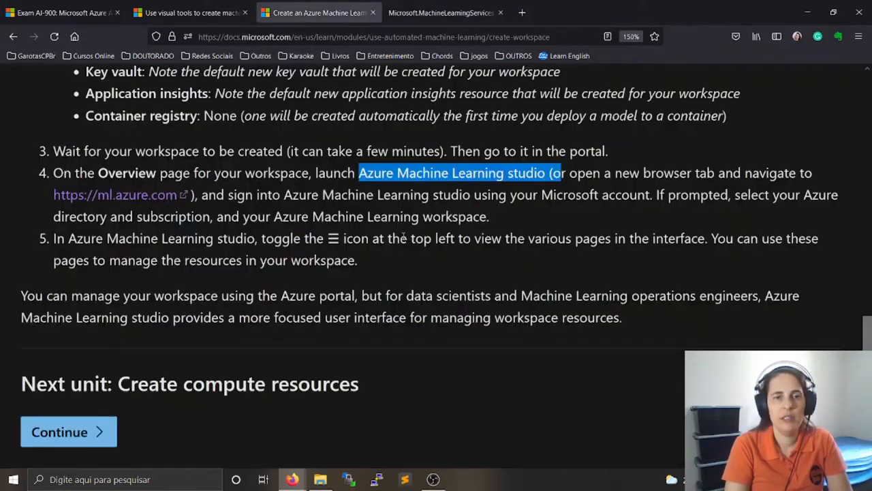
pyautogui.click(250, 254)
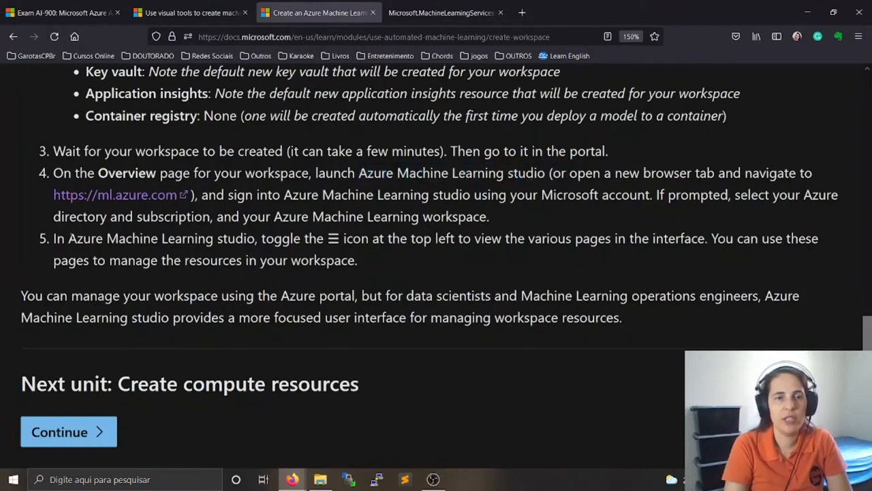
pyautogui.moveTo(68, 237); pyautogui.dragTo(217, 240)
pyautogui.click(227, 246)
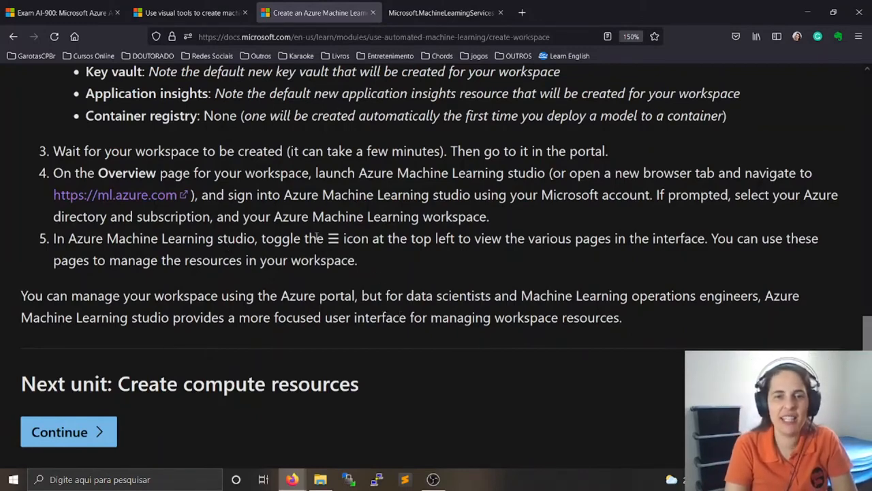
pyautogui.moveTo(316, 237); pyautogui.dragTo(341, 236)
pyautogui.click(349, 236)
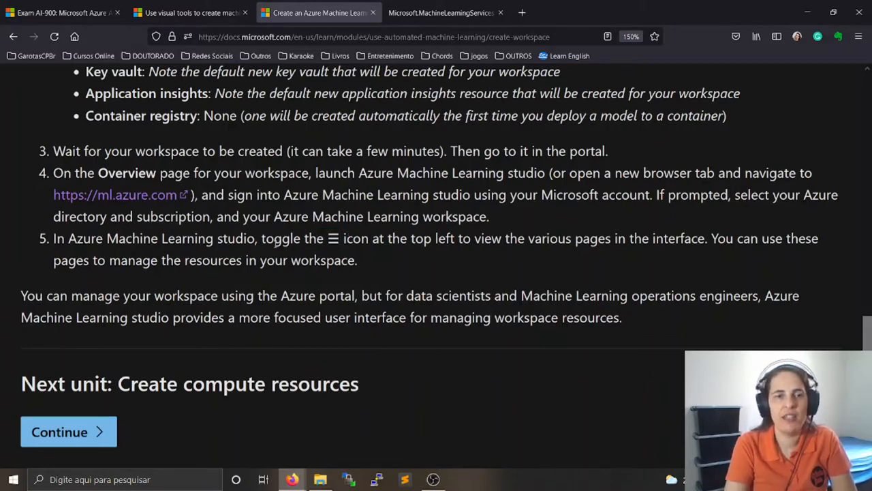
# Continue to the module's next unit, Create compute resources, and view its introduction
pyautogui.scroll(-2, 412, 252)
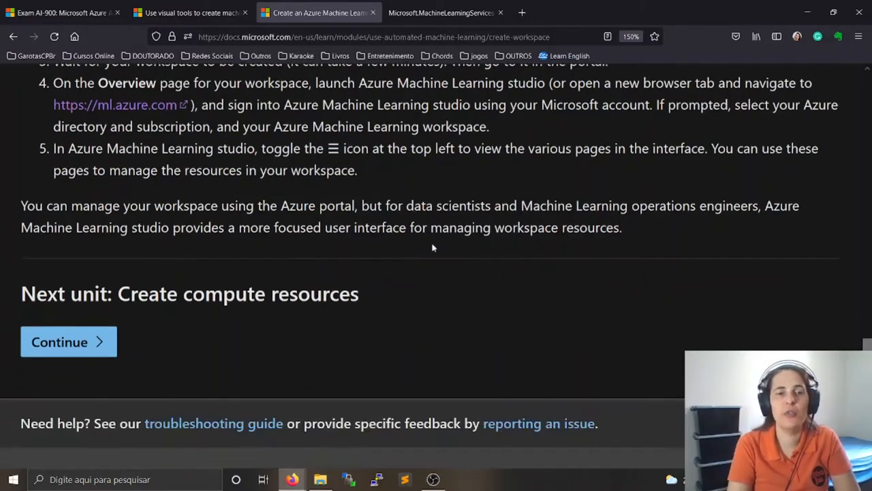
pyautogui.click(86, 344)
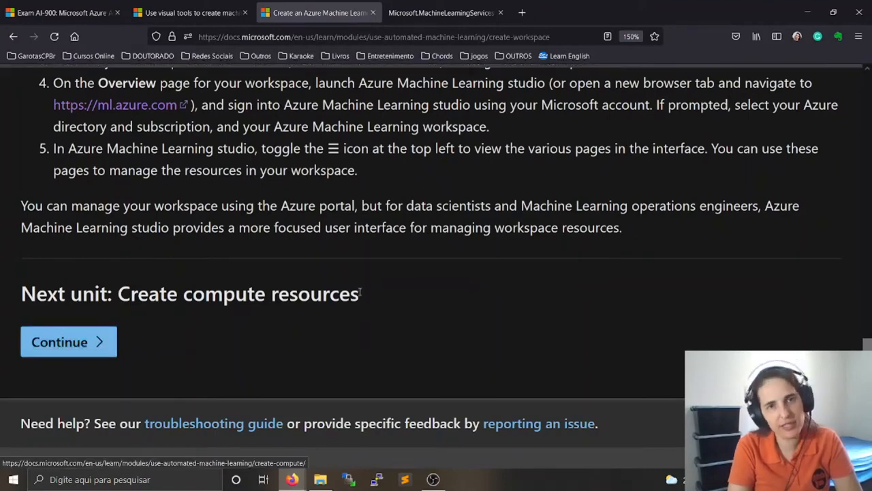
pyautogui.scroll(-2, 332, 187)
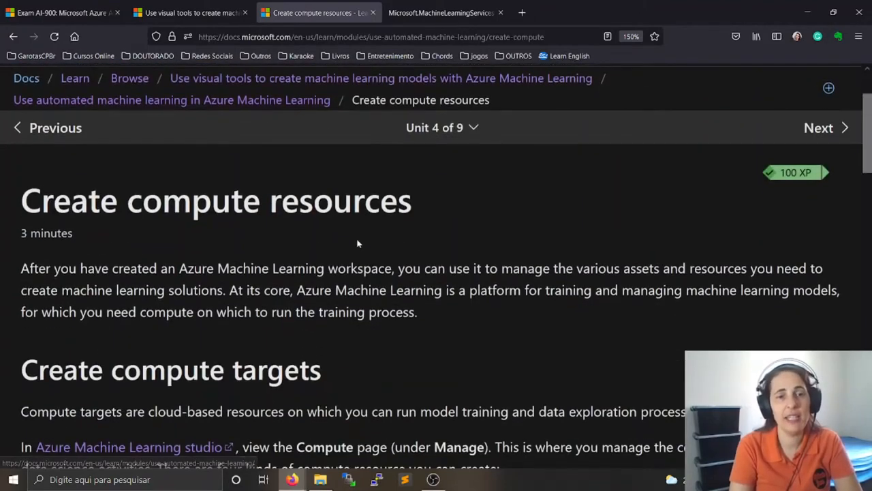
pyautogui.scroll(-2, 389, 251)
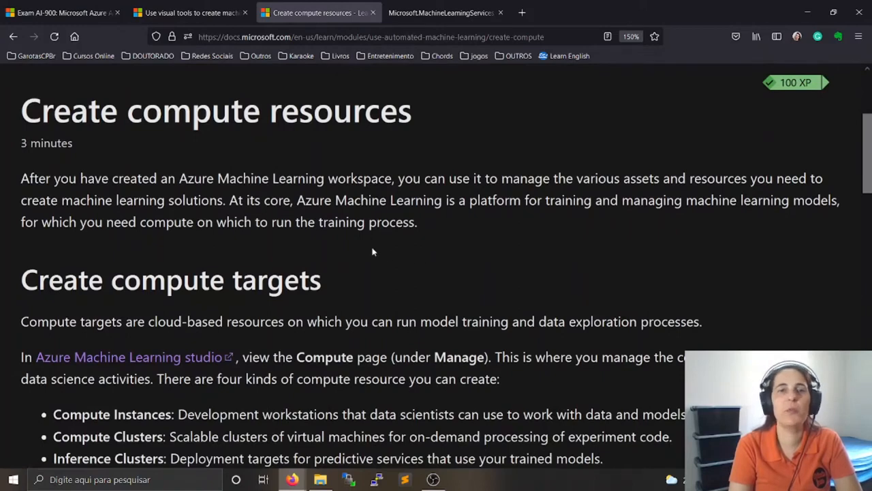
pyautogui.scroll(2, 375, 252)
pyautogui.moveTo(98, 203); pyautogui.dragTo(419, 224)
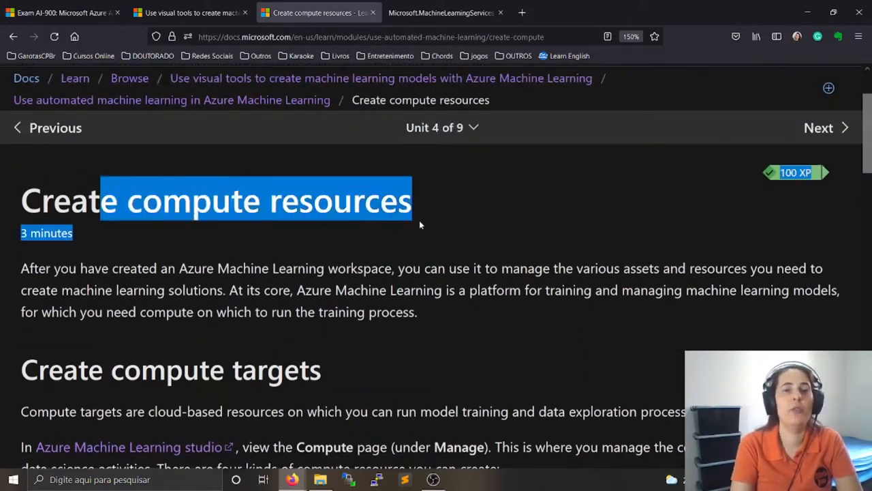
pyautogui.click(445, 221)
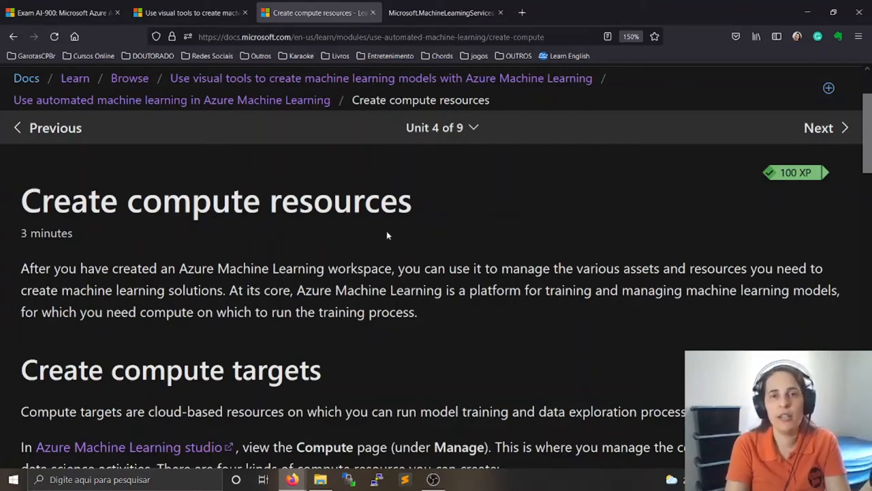
# Switch to the Azure portal and open the deployed machine learning workspace resource from the deployment overview
pyautogui.click(409, 14)
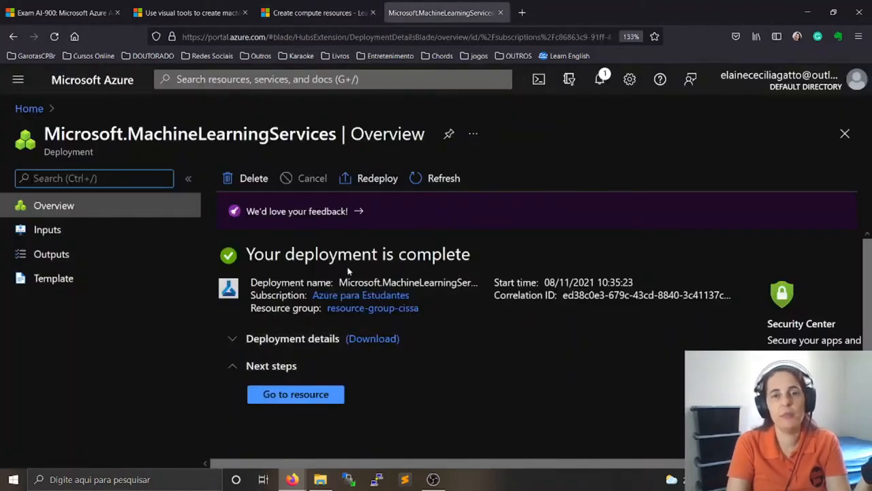
pyautogui.scroll(-1, 409, 313)
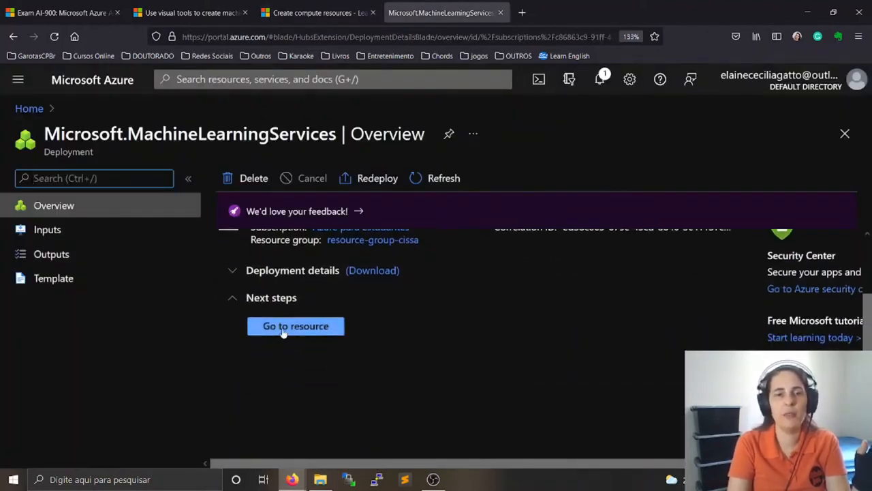
pyautogui.scroll(1, 436, 344)
pyautogui.scroll(-1, 471, 325)
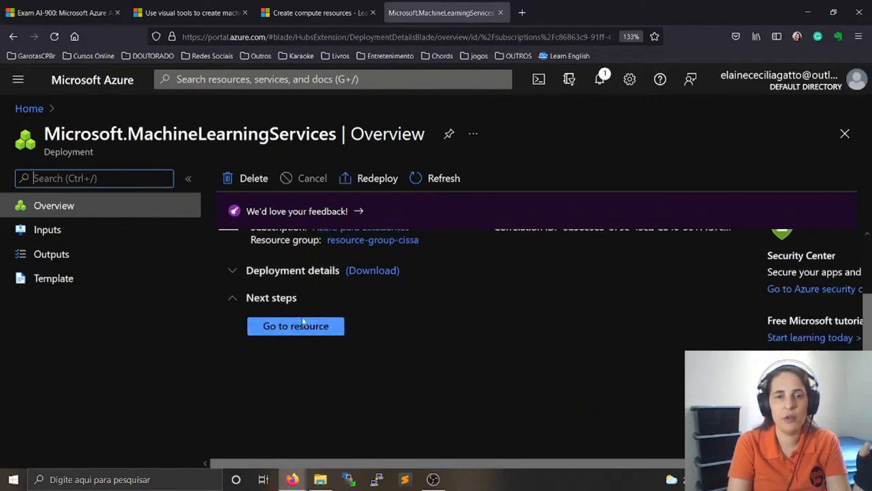
pyautogui.click(304, 327)
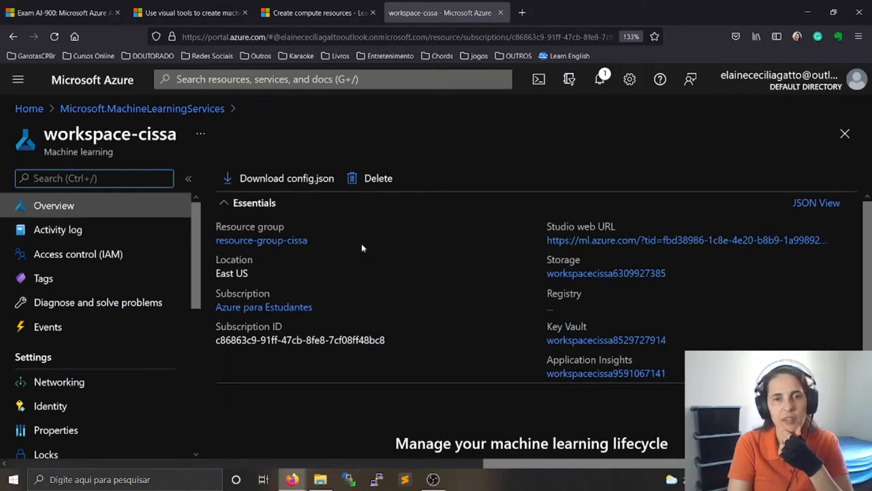
# Launch Azure Machine Learning studio from the overview page of workspace-cissa
pyautogui.scroll(-2, 430, 239)
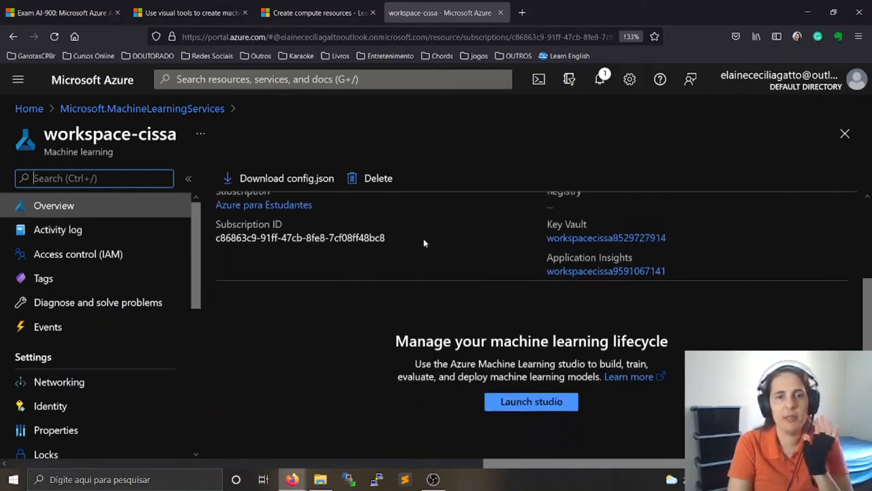
pyautogui.scroll(2, 342, 287)
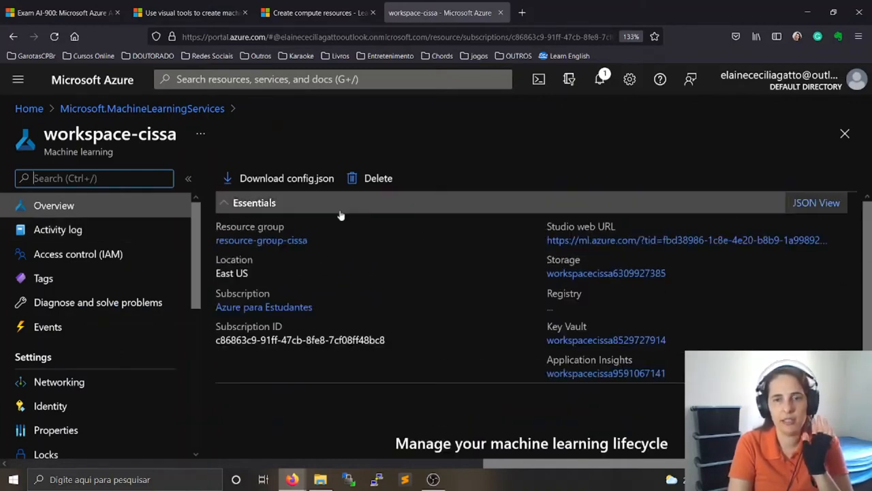
pyautogui.scroll(-3, 360, 225)
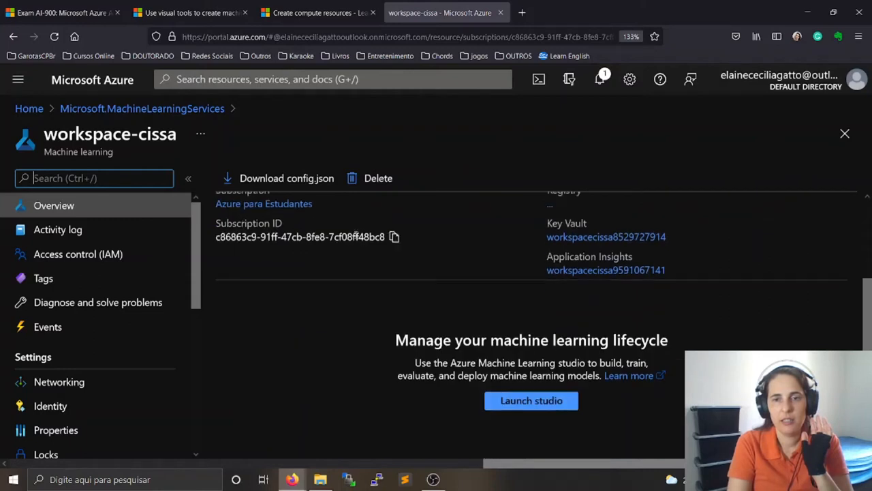
pyautogui.click(527, 404)
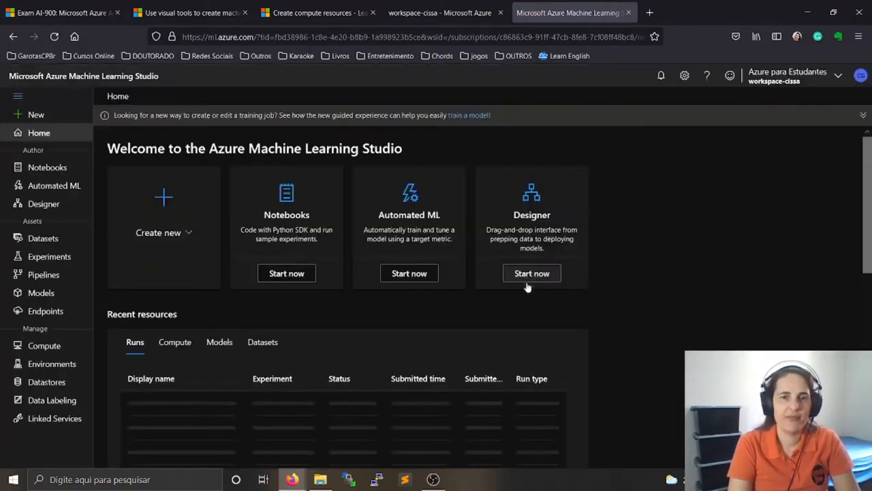
# Enlarge the studio page to 150% and look over the Author, Assets and Manage sections of its navigation
pyautogui.scroll(-1, 263, 259)
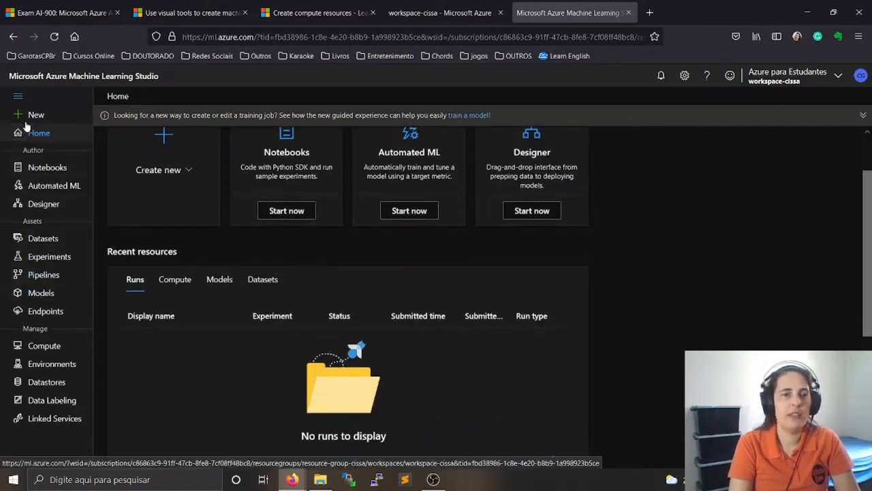
pyautogui.hotkey('ctrl', '+')
pyautogui.hotkey('ctrl', '+')
pyautogui.hotkey('ctrl', '+')
pyautogui.hotkey('ctrl', '+')
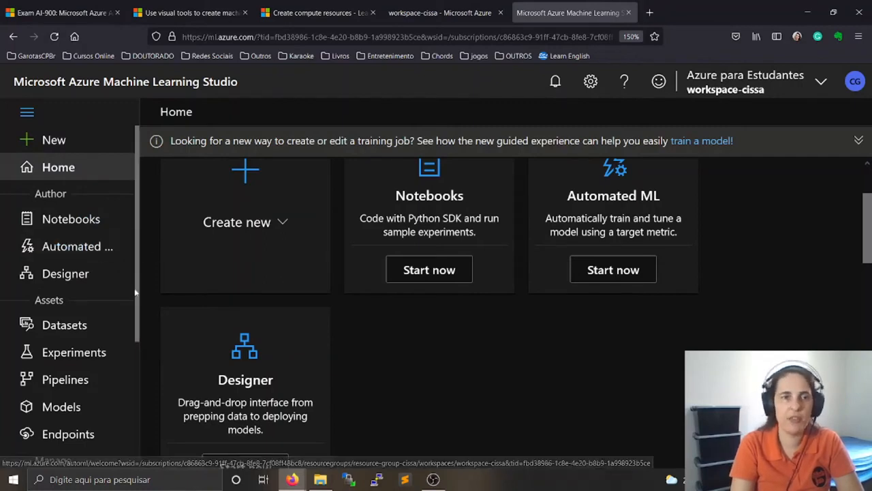
pyautogui.scroll(-3, 55, 273)
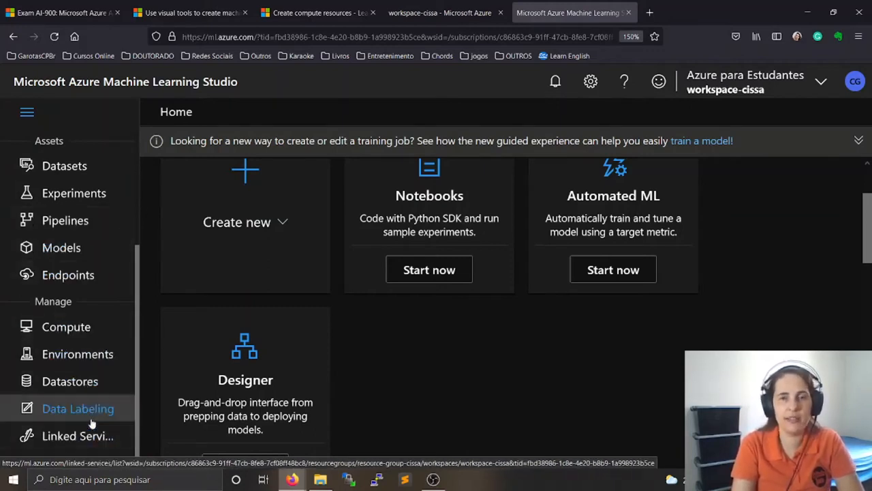
pyautogui.scroll(3, 75, 417)
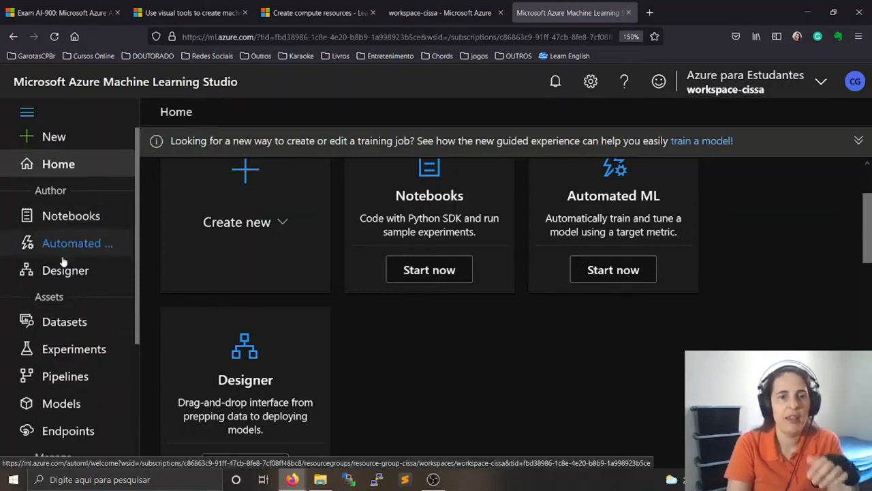
pyautogui.scroll(-2, 60, 261)
pyautogui.scroll(2, 57, 262)
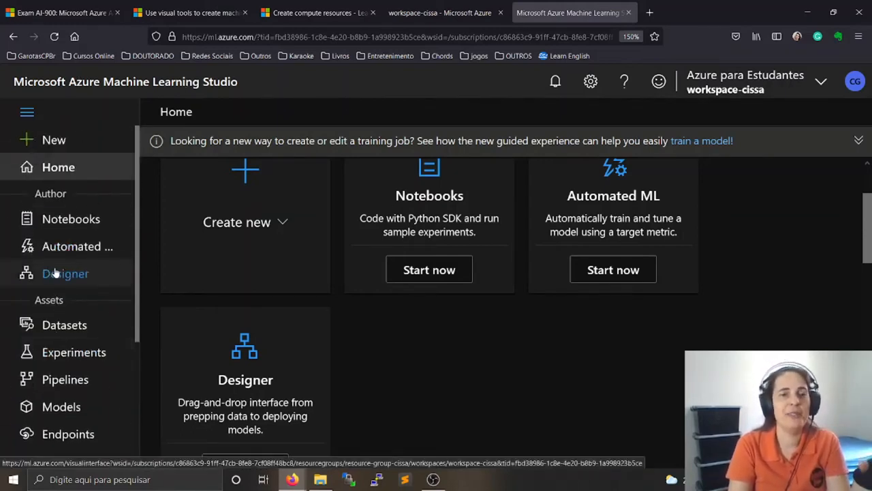
# Return to the Microsoft Learn unit and read the Create compute targets section through the Compute Instances instruction
pyautogui.click(461, 6)
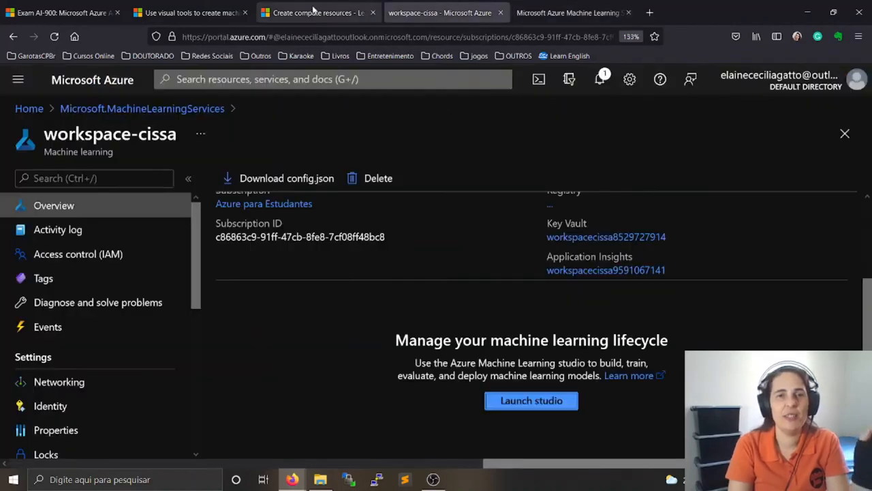
pyautogui.click(313, 12)
pyautogui.scroll(-2, 352, 251)
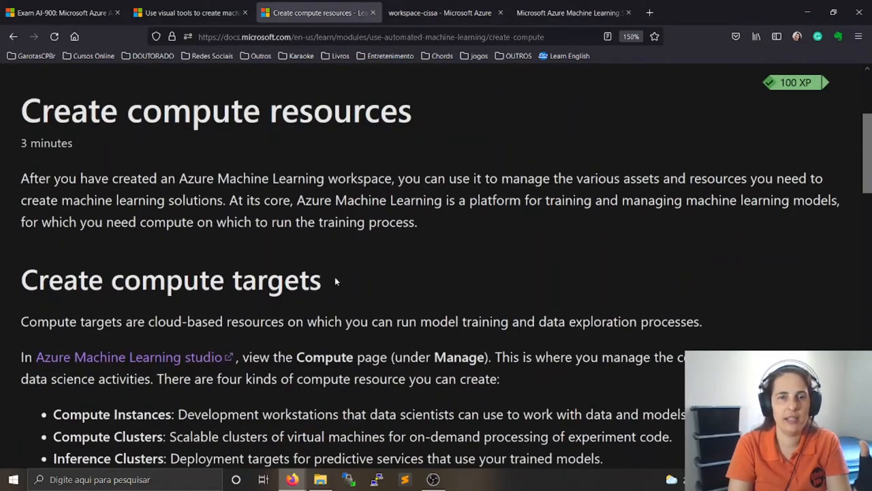
pyautogui.scroll(-2, 341, 267)
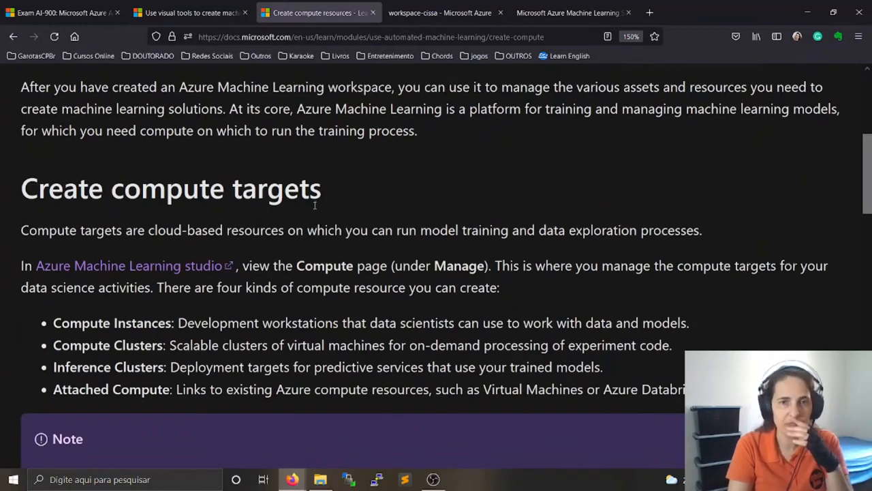
pyautogui.scroll(-2, 284, 198)
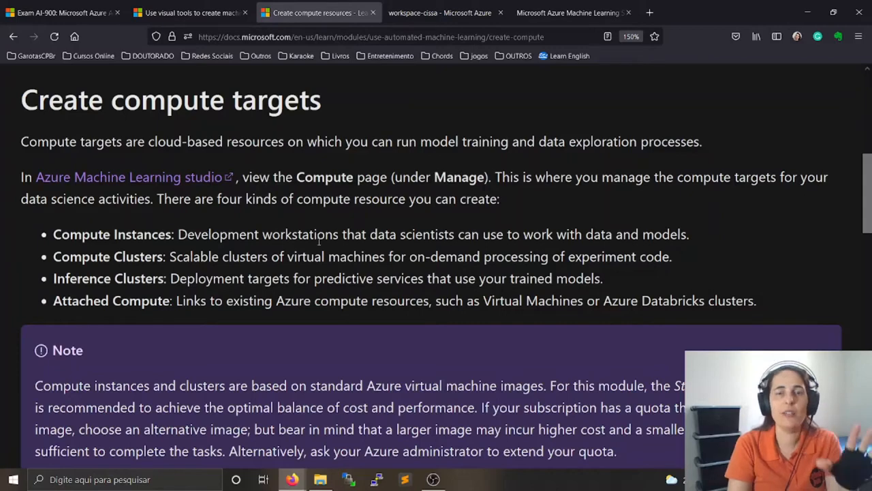
pyautogui.scroll(-2, 321, 240)
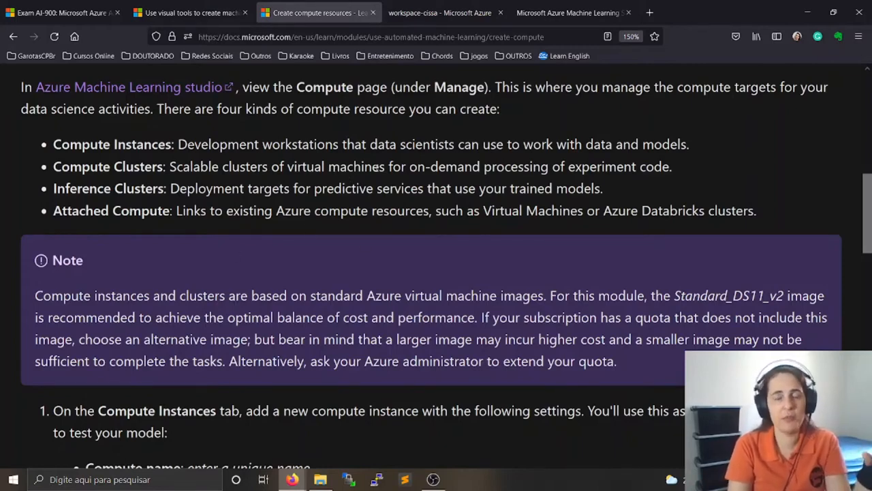
pyautogui.scroll(-2, 373, 167)
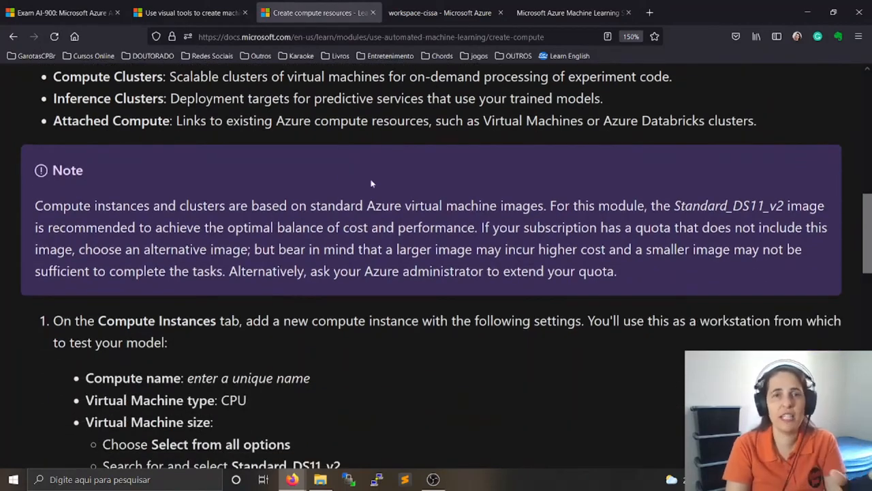
pyautogui.scroll(-2, 400, 188)
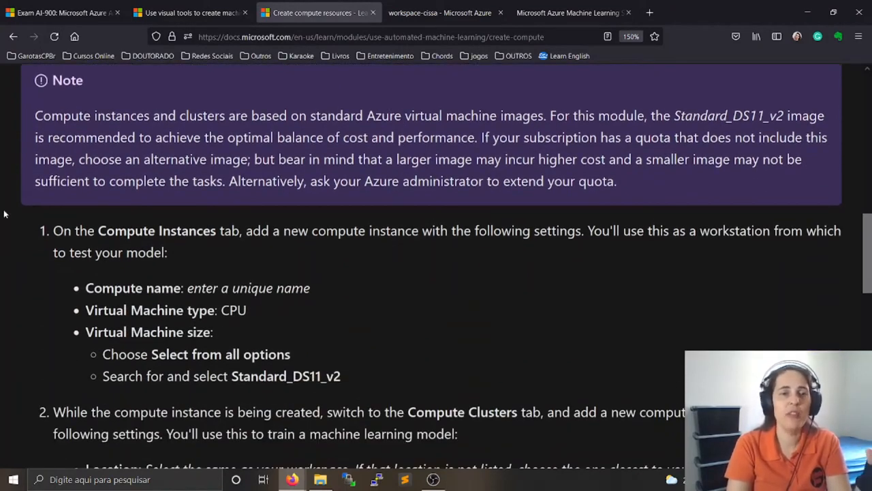
pyautogui.moveTo(89, 231); pyautogui.dragTo(253, 233)
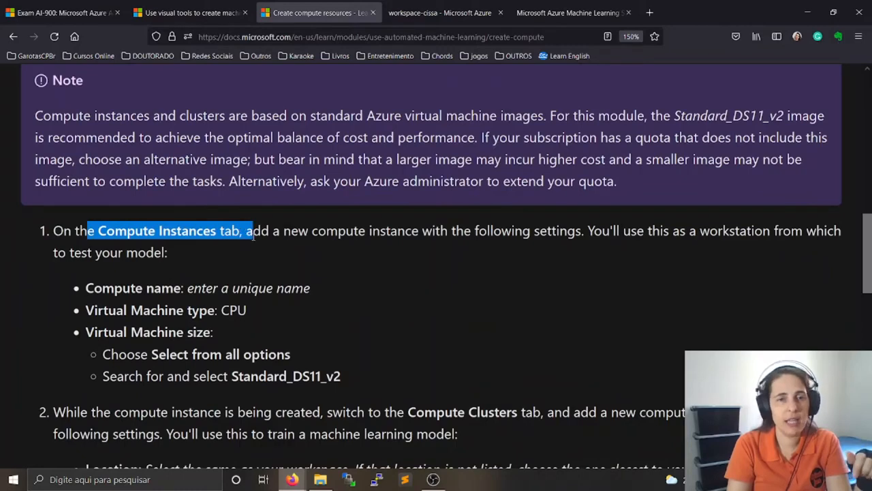
# Open the Compute page in Azure Machine Learning studio and view its compute instances section
pyautogui.click(556, 14)
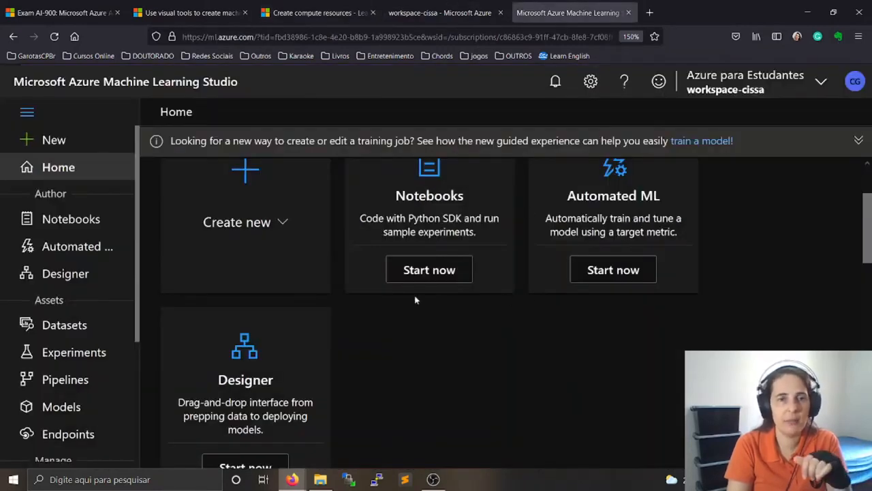
pyautogui.scroll(2, 416, 300)
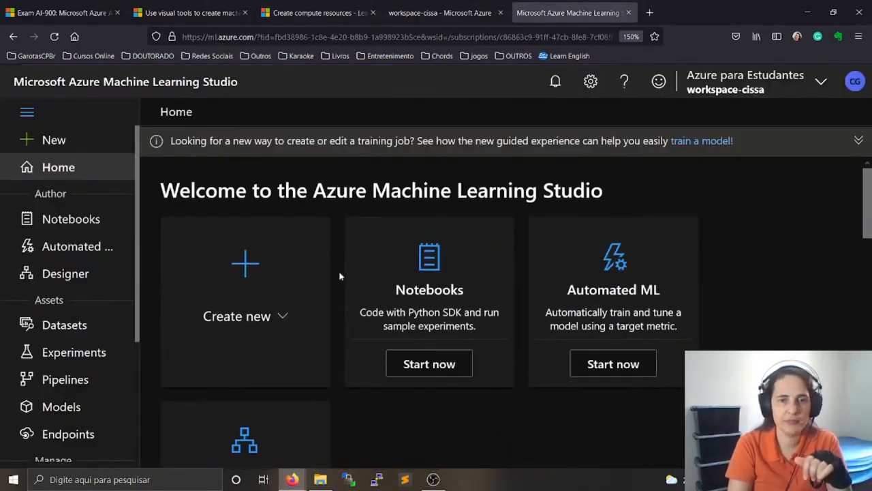
pyautogui.scroll(-3, 86, 272)
pyautogui.click(61, 330)
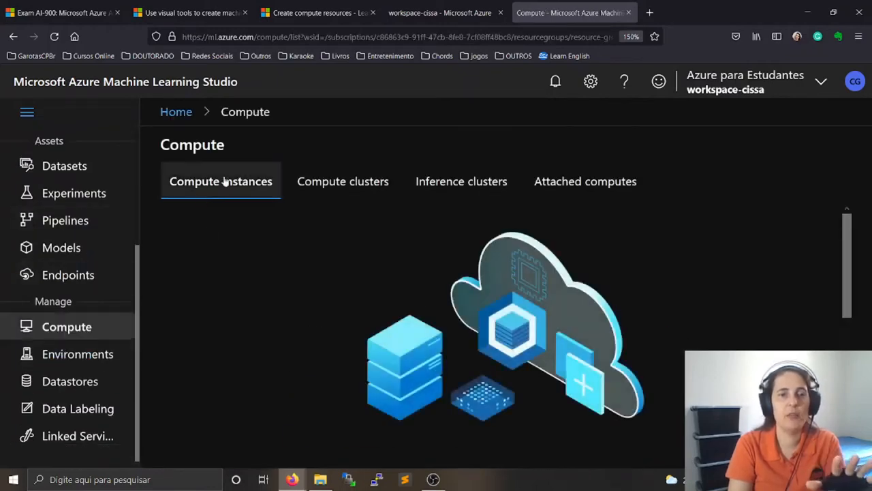
pyautogui.scroll(-3, 310, 256)
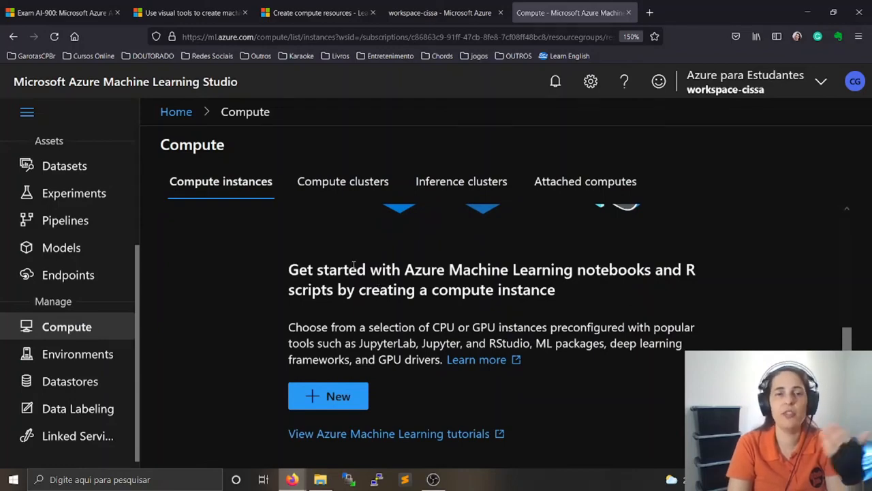
# Read the Microsoft Learn instructions on the new compute instance's name and virtual machine type
pyautogui.click(481, 12)
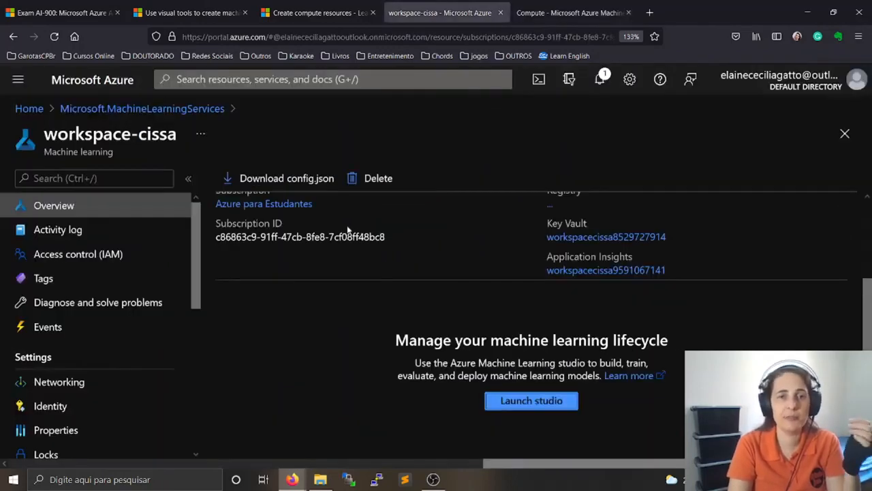
pyautogui.click(301, 9)
pyautogui.click(395, 310)
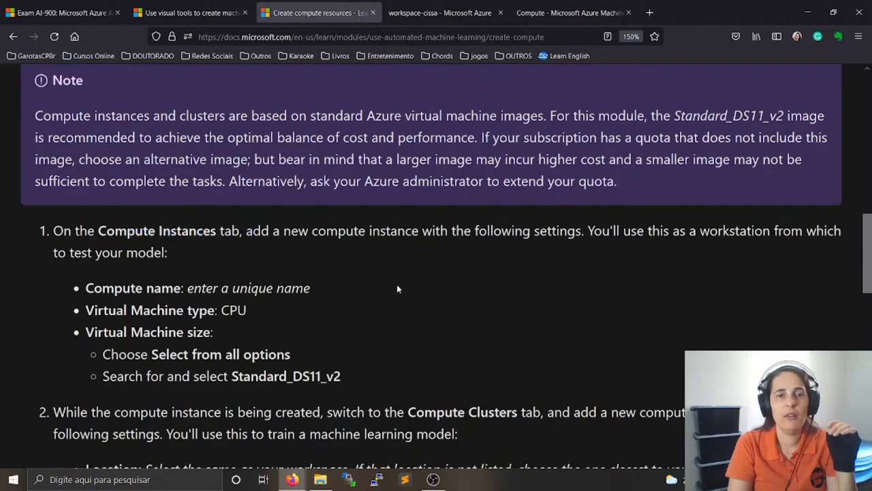
pyautogui.scroll(-2, 396, 286)
pyautogui.moveTo(246, 145); pyautogui.dragTo(424, 145)
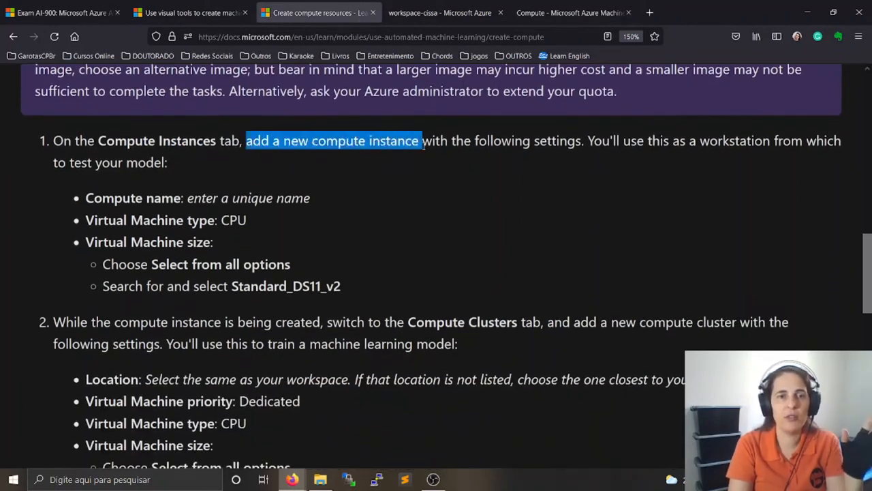
pyautogui.click(328, 204)
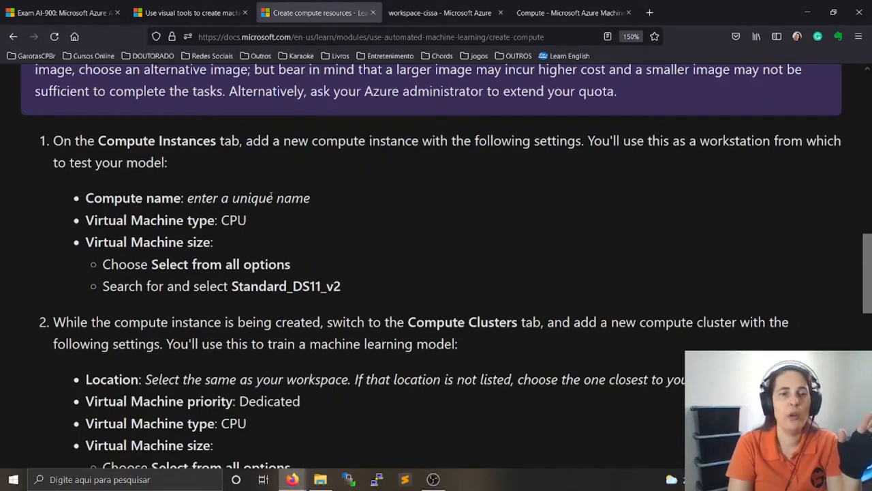
pyautogui.moveTo(303, 198); pyautogui.dragTo(103, 199)
pyautogui.click(147, 220)
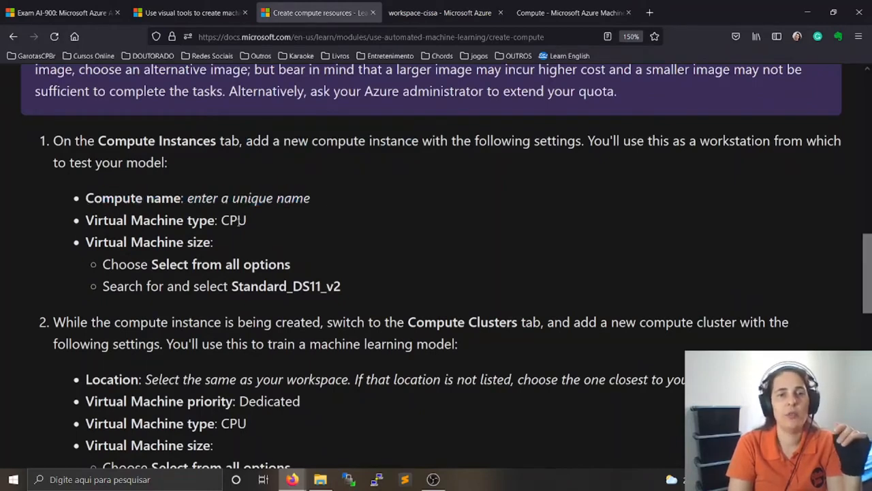
pyautogui.moveTo(242, 220); pyautogui.dragTo(91, 220)
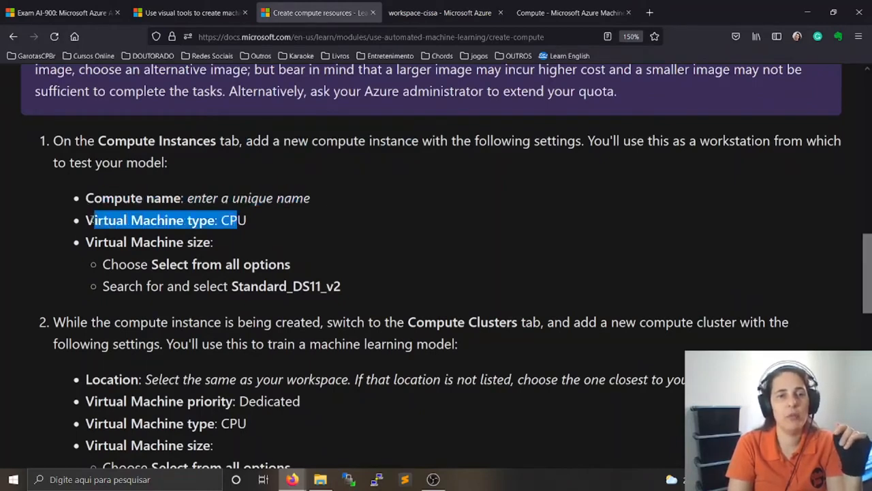
pyautogui.click(209, 238)
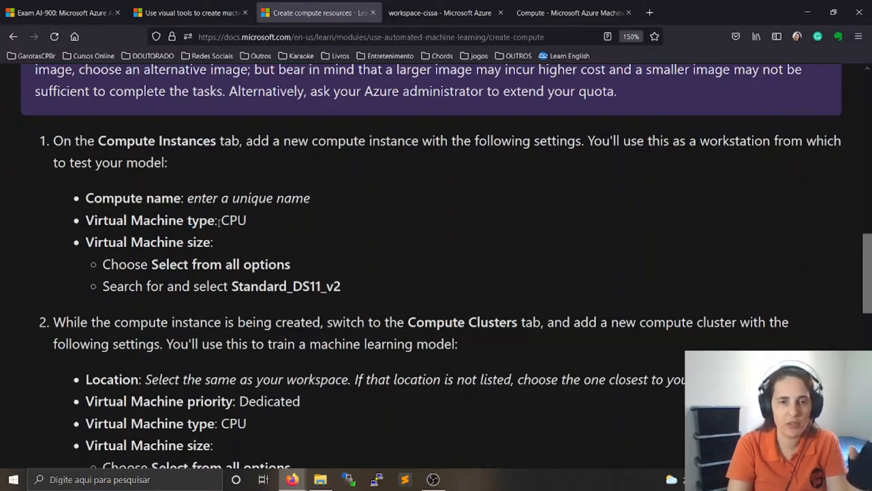
# Read the Microsoft Learn instructions on the compute instance's virtual machine size
pyautogui.moveTo(219, 242); pyautogui.dragTo(96, 242)
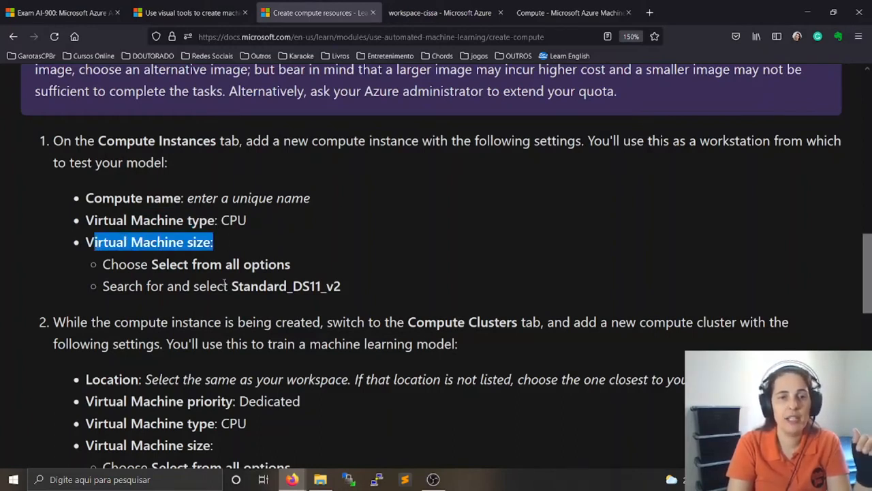
pyautogui.click(96, 242)
pyautogui.moveTo(231, 287); pyautogui.dragTo(328, 287)
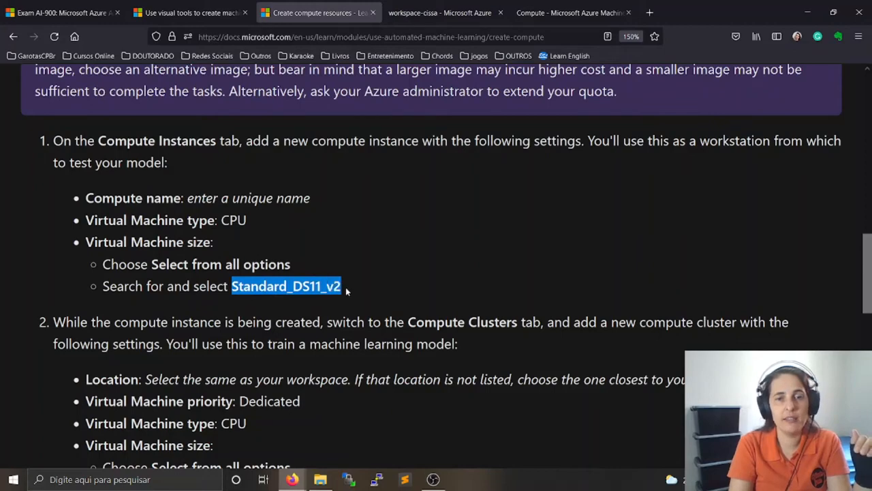
# Start a new compute instance in Azure Machine Learning studio and name it compute-instance-cissa
pyautogui.click(569, 12)
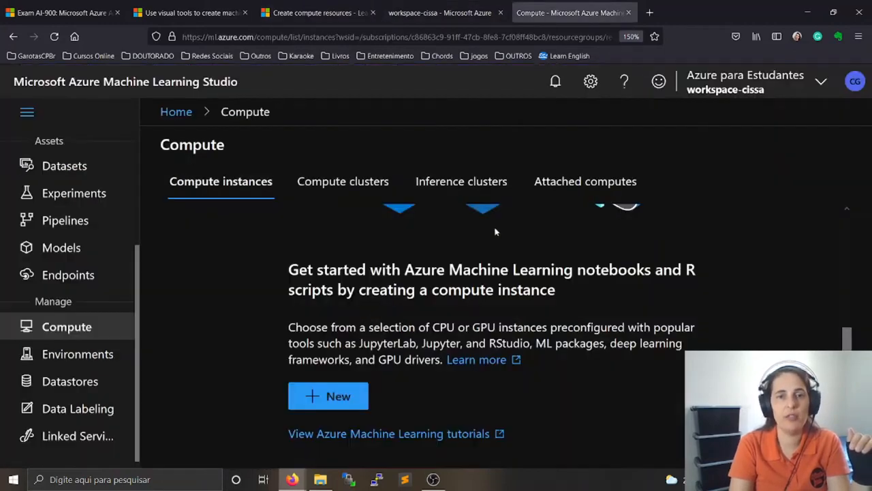
pyautogui.click(341, 403)
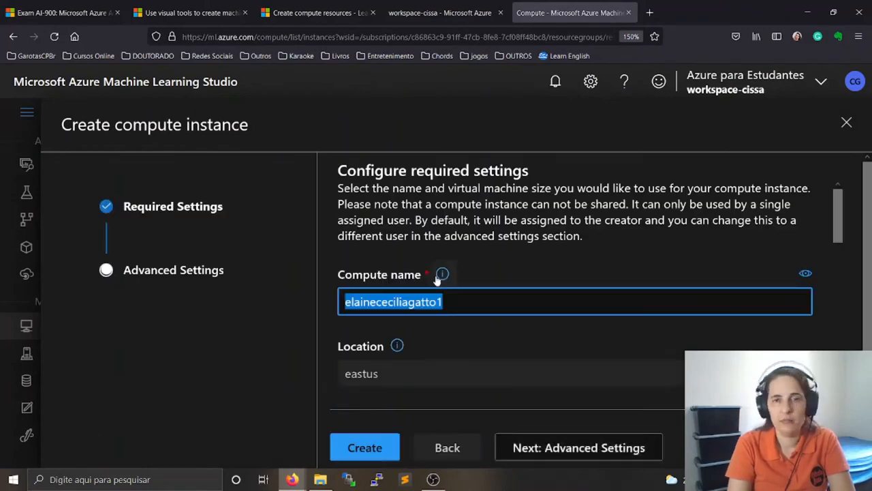
pyautogui.moveTo(469, 301); pyautogui.dragTo(319, 293)
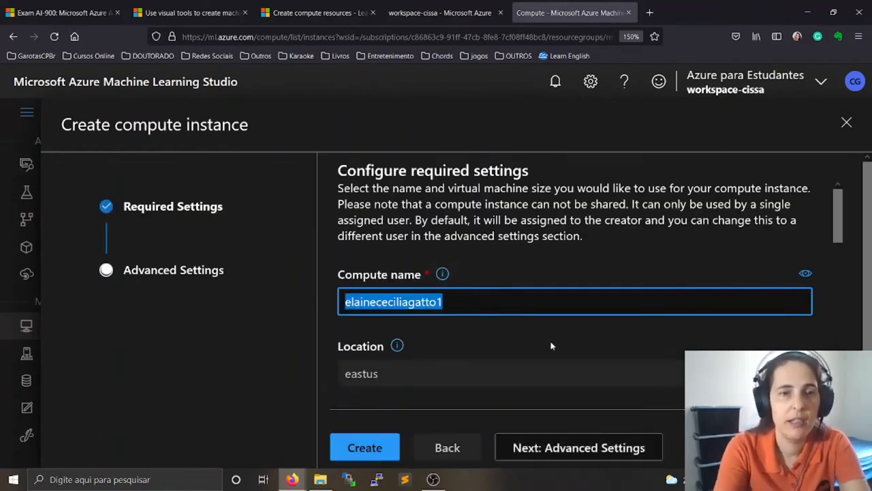
pyautogui.write('compute')
pyautogui.press('BackSpace')
pyautogui.press('BackSpace')
pyautogui.press('BackSpace')
pyautogui.press('BackSpace')
pyautogui.press('BackSpace')
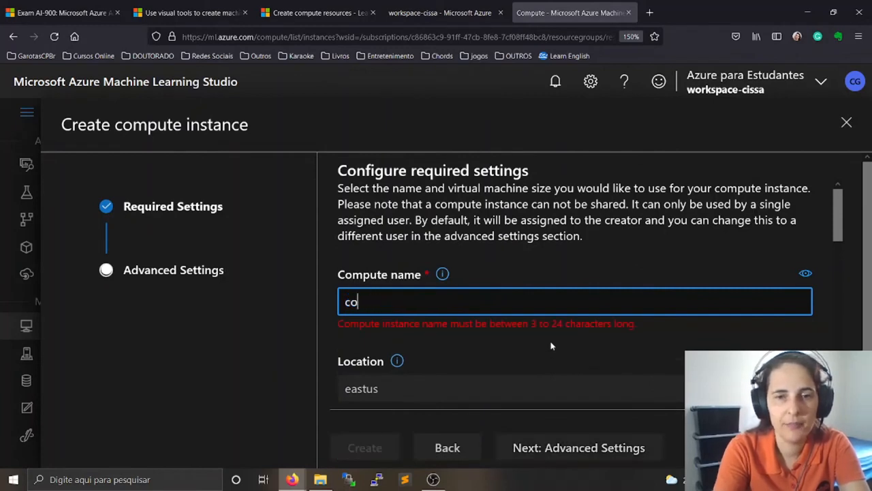
pyautogui.write('mpute-instan')
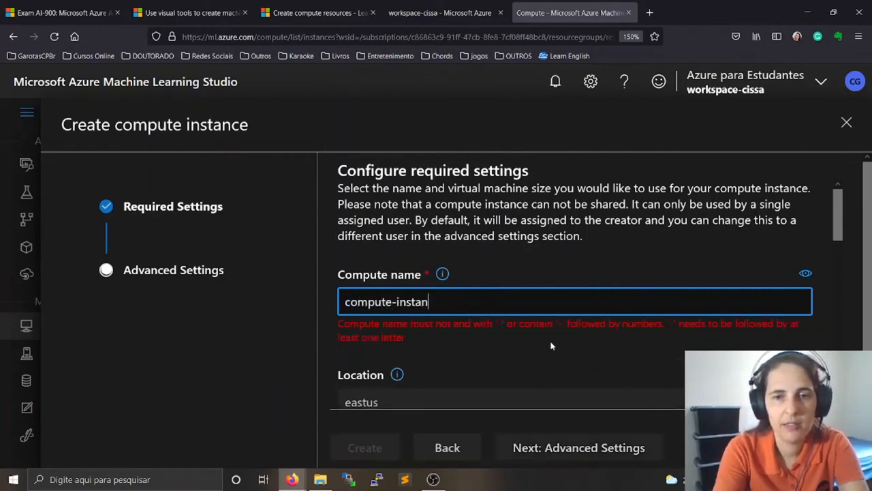
pyautogui.write('ce-cissa')
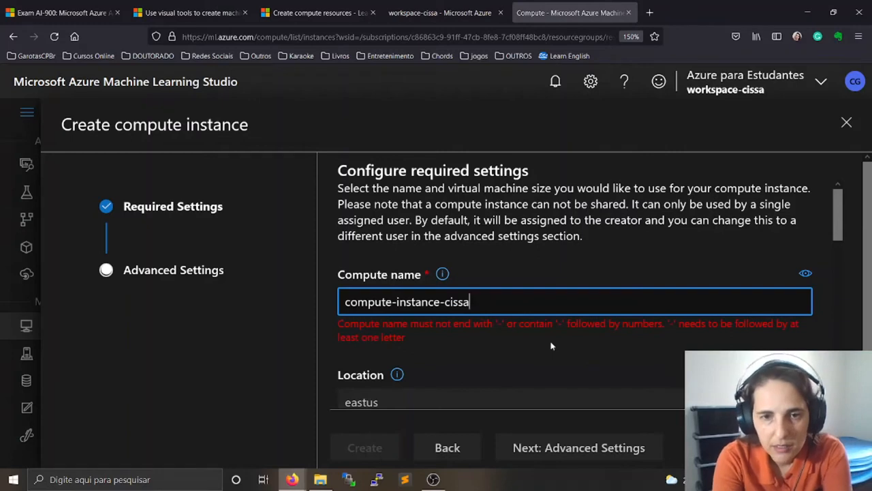
pyautogui.press('BackSpace')
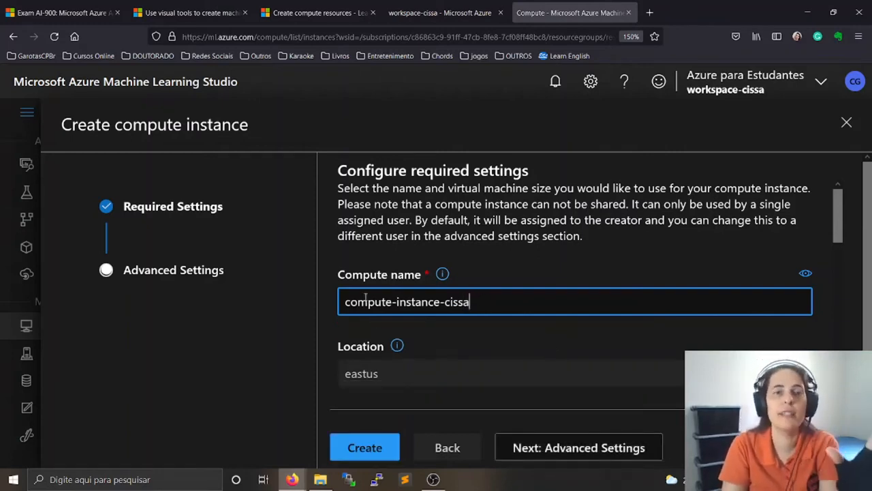
# Review the compute instance's required settings and choose the Standard_DS11_v2 virtual machine size from the recommended options
pyautogui.scroll(-5, 527, 297)
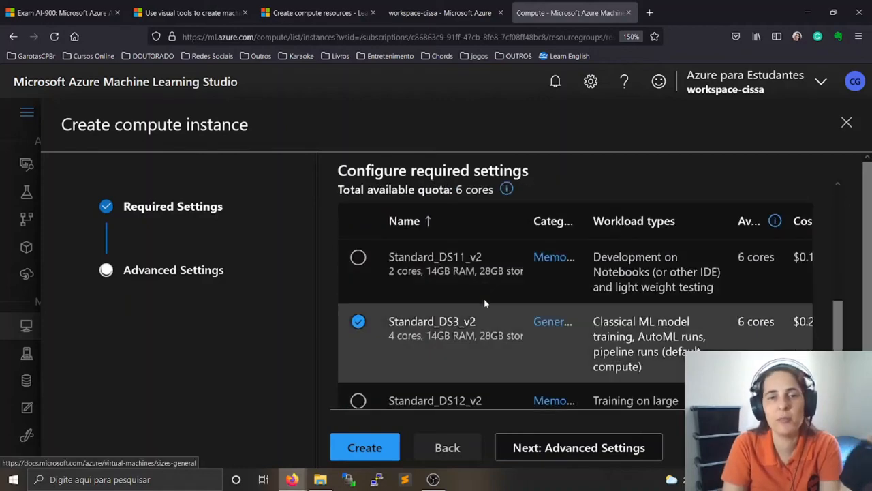
pyautogui.scroll(5, 538, 292)
pyautogui.scroll(-2, 505, 267)
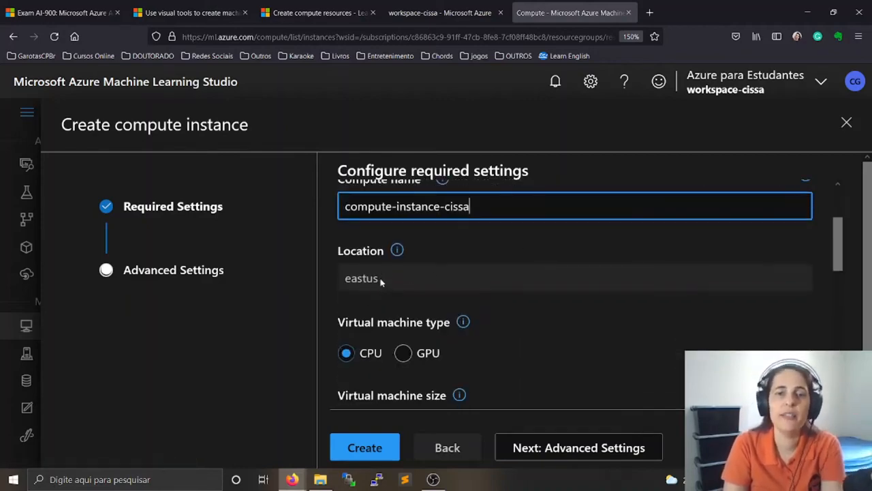
pyautogui.scroll(-2, 549, 298)
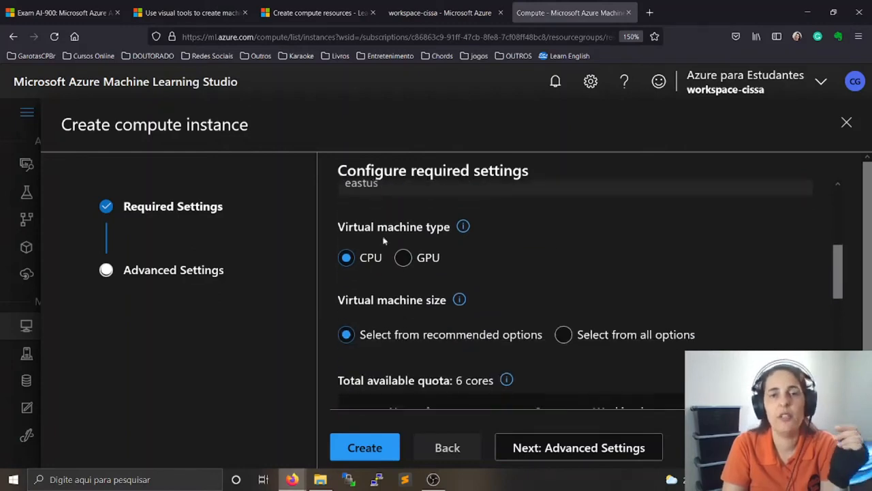
pyautogui.scroll(-2, 491, 267)
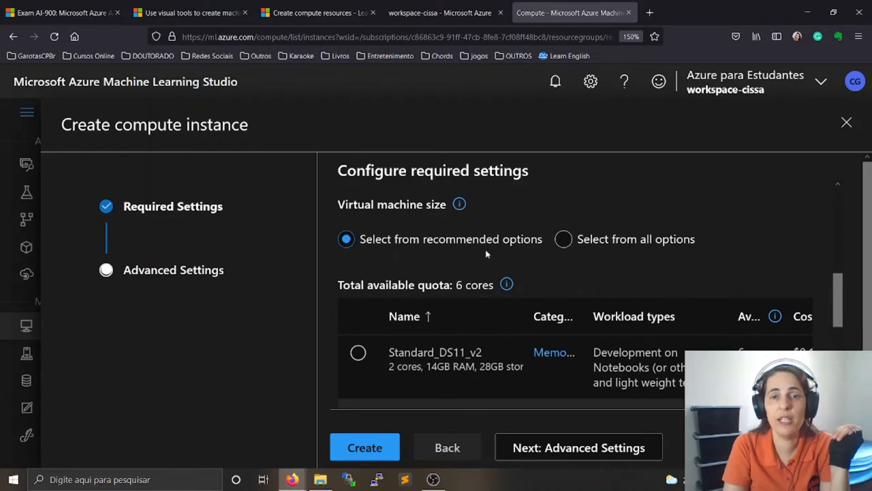
pyautogui.scroll(-1, 436, 276)
pyautogui.scroll(-1, 436, 276)
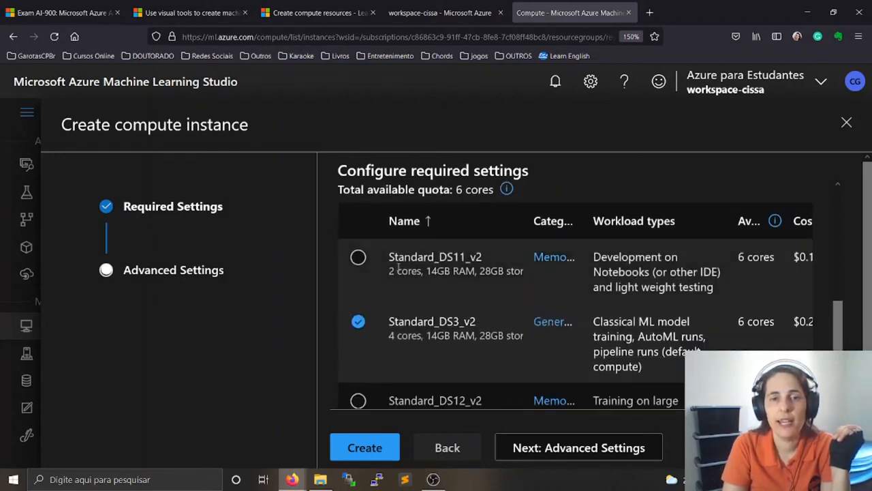
pyautogui.click(359, 257)
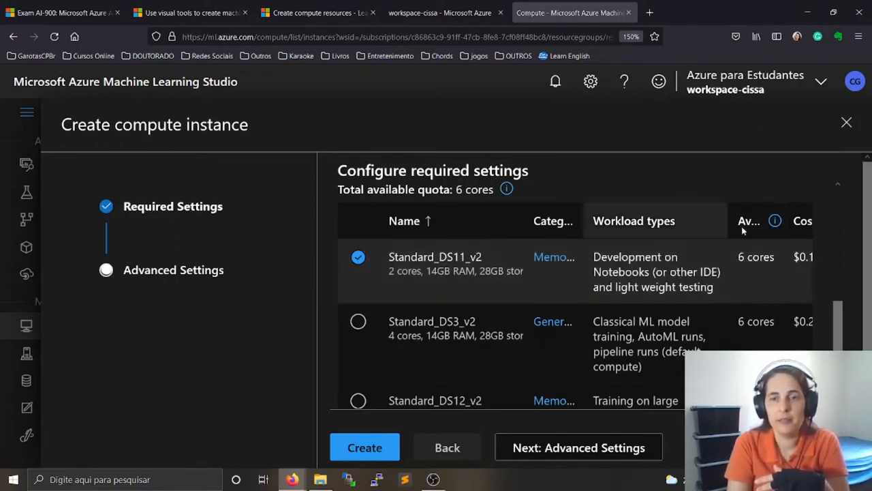
pyautogui.moveTo(775, 222)
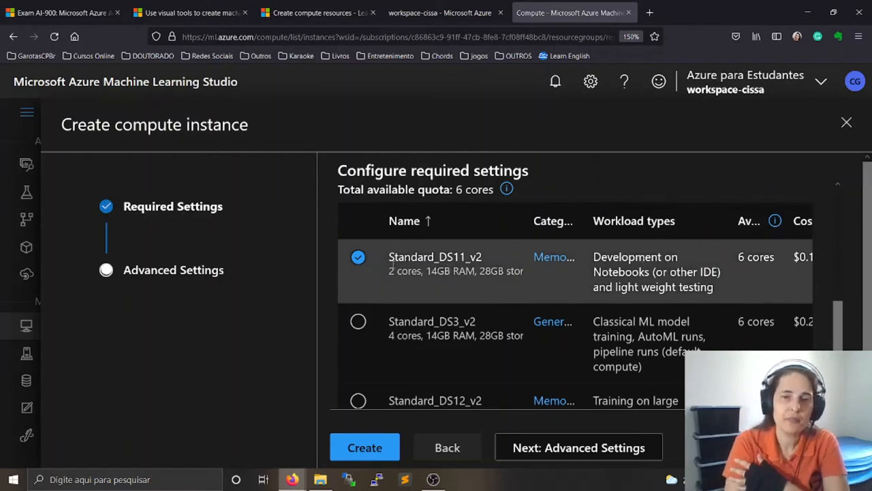
pyautogui.moveTo(745, 258)
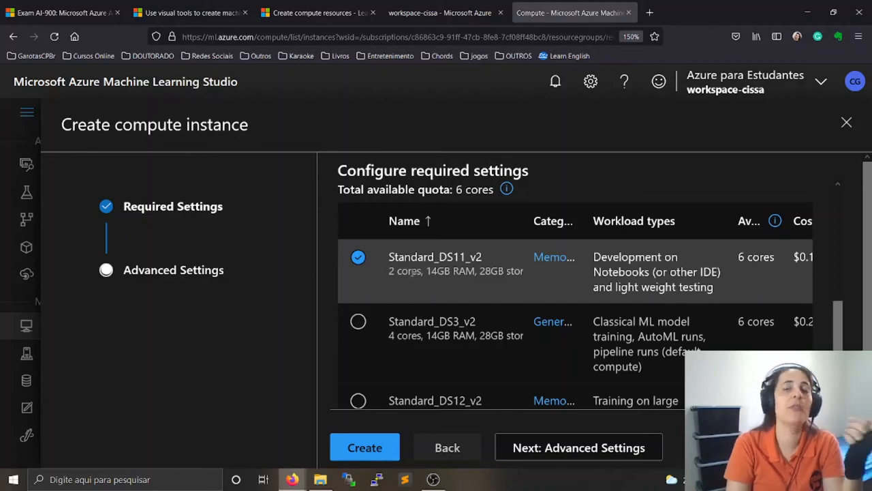
# Show all virtual machine size options and compare their cores, RAM, storage, hourly costs and quota limits
pyautogui.scroll(-2, 444, 318)
pyautogui.scroll(5, 444, 325)
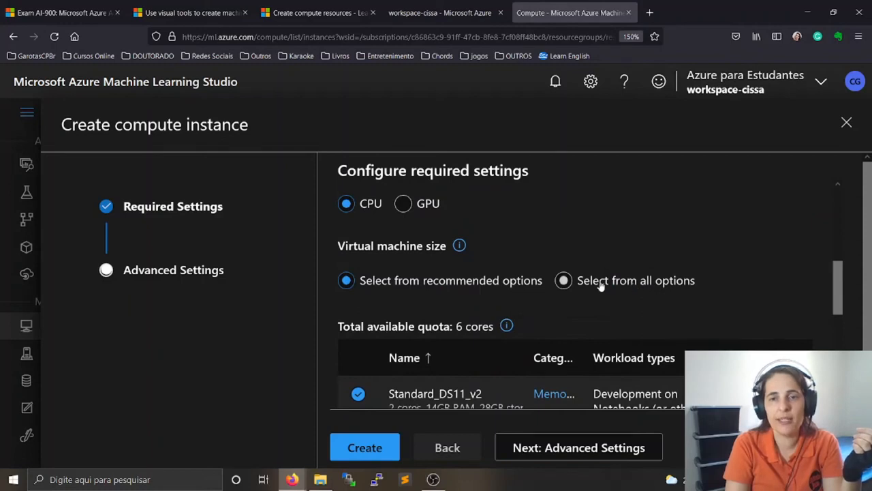
pyautogui.click(612, 284)
pyautogui.scroll(-5, 554, 289)
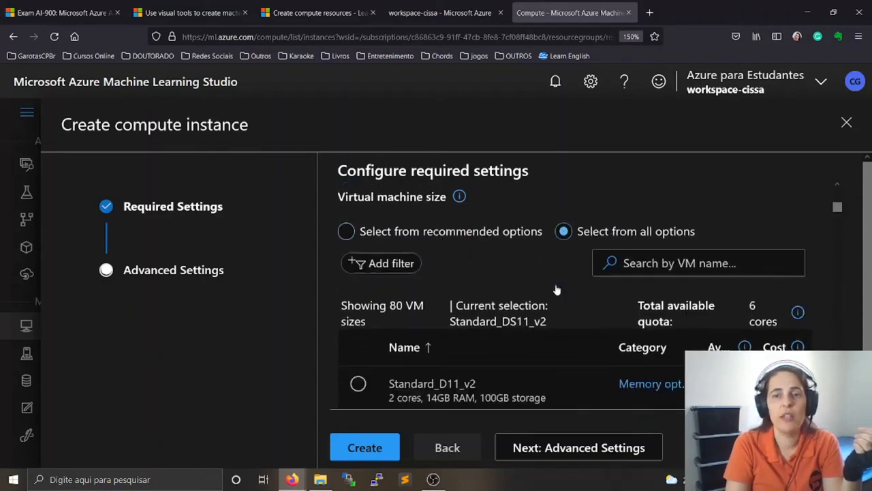
pyautogui.scroll(-5, 477, 294)
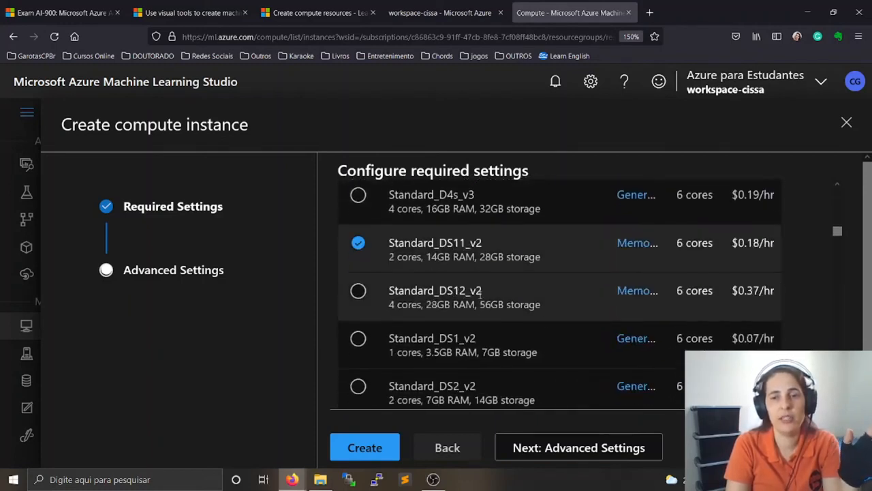
pyautogui.scroll(6, 543, 317)
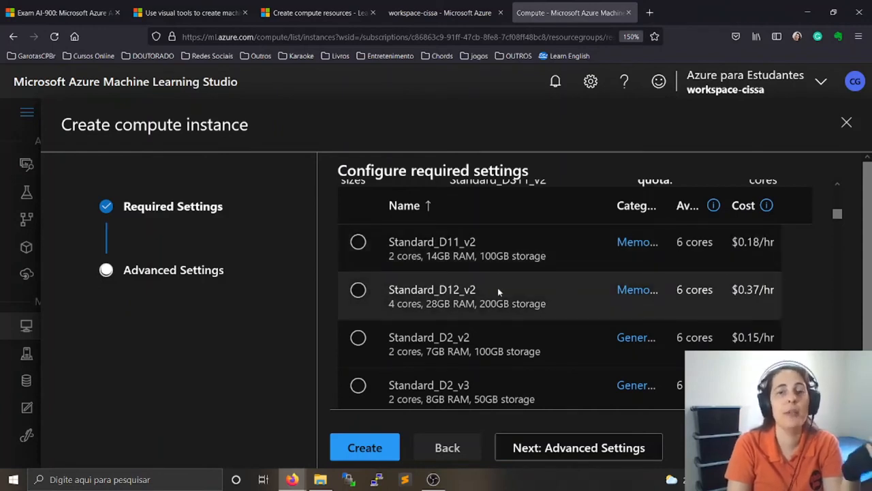
pyautogui.scroll(-5, 497, 292)
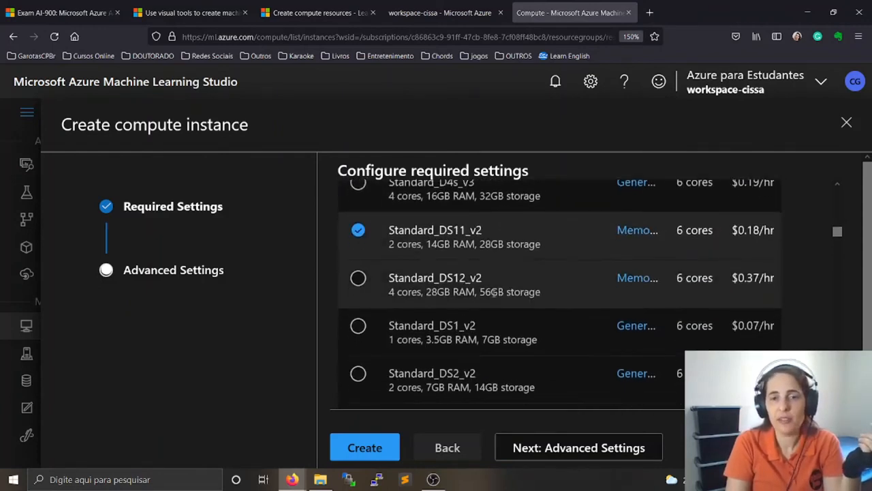
pyautogui.scroll(-5, 494, 292)
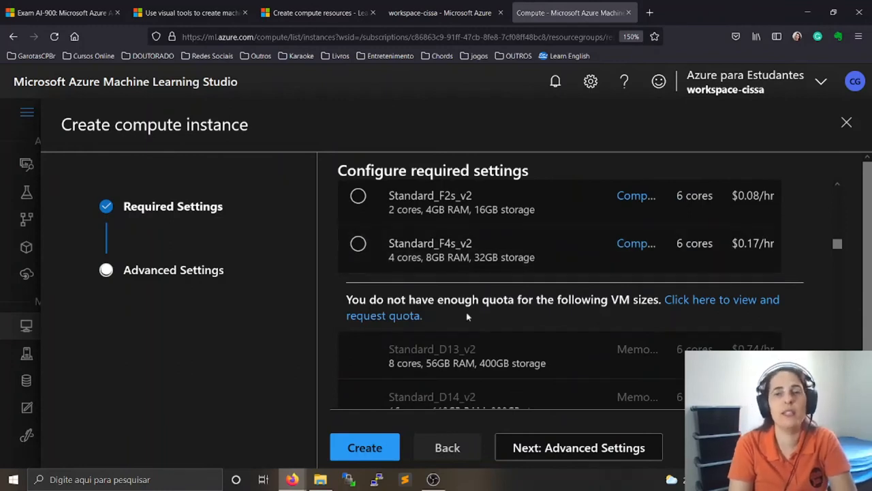
pyautogui.scroll(2, 488, 292)
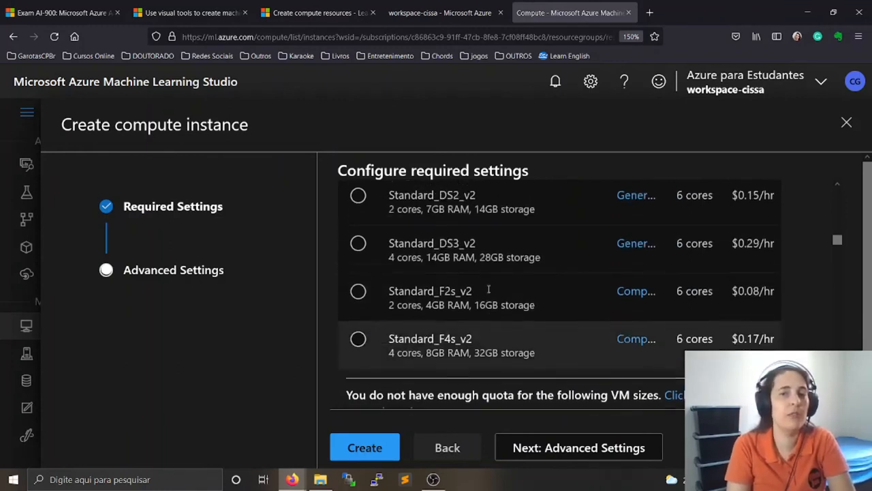
pyautogui.scroll(2, 490, 291)
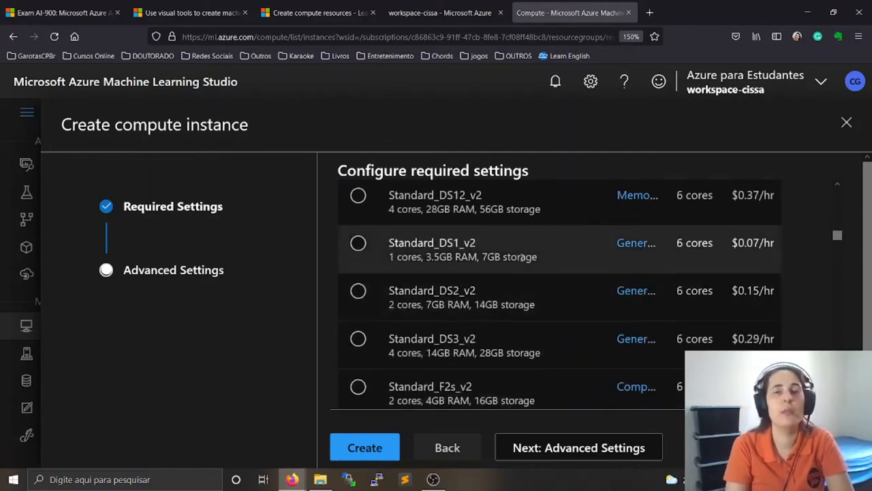
pyautogui.scroll(7, 447, 341)
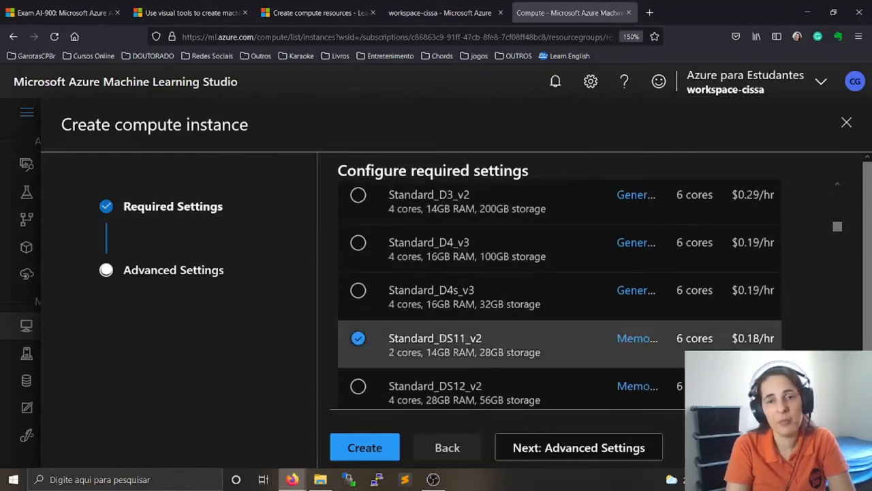
pyautogui.scroll(1, 447, 341)
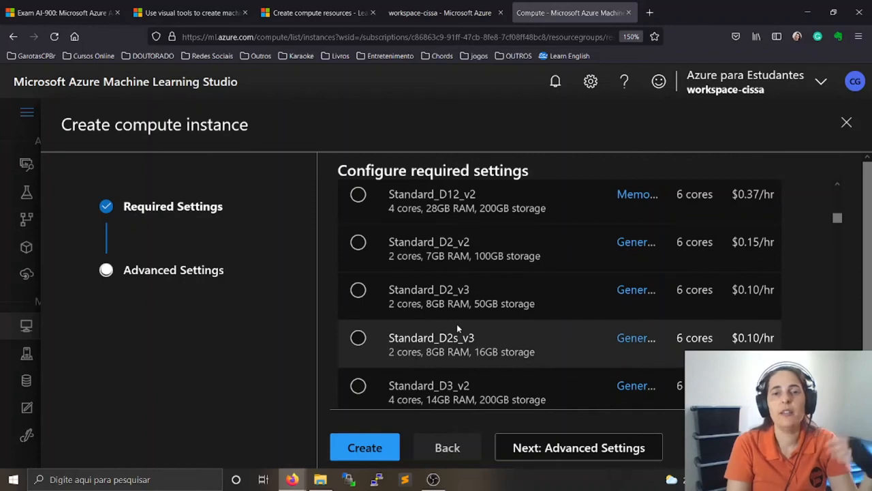
pyautogui.scroll(5, 456, 324)
pyautogui.scroll(-3, 477, 317)
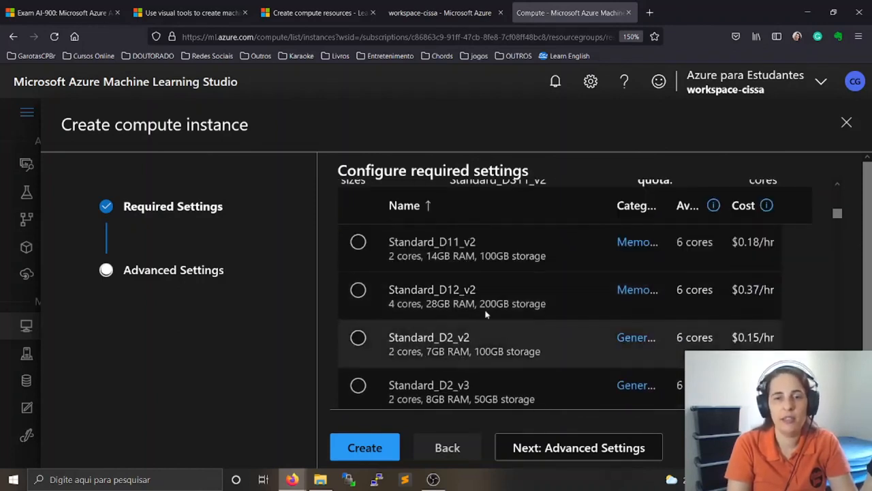
pyautogui.scroll(-3, 477, 324)
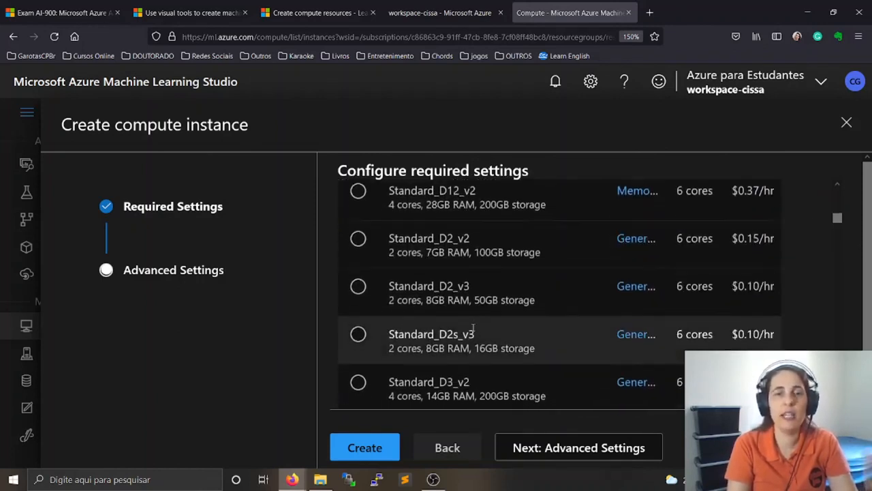
pyautogui.scroll(-3, 474, 329)
pyautogui.scroll(-5, 467, 313)
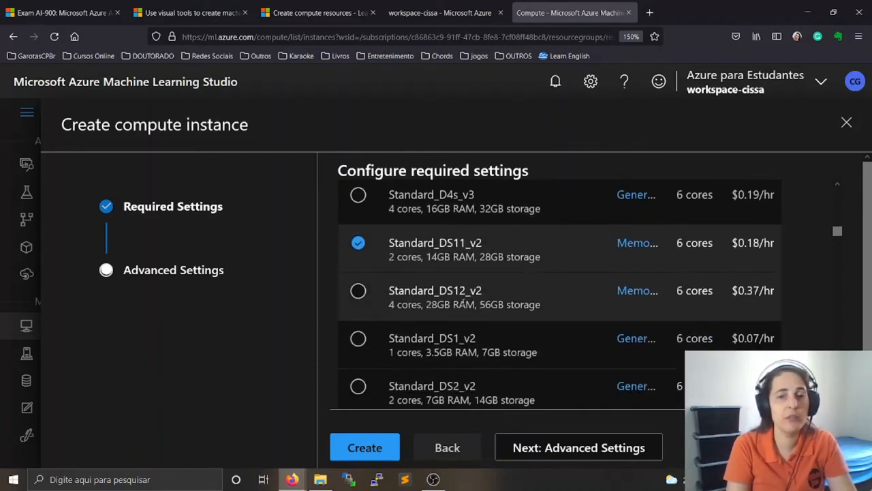
pyautogui.scroll(-5, 450, 330)
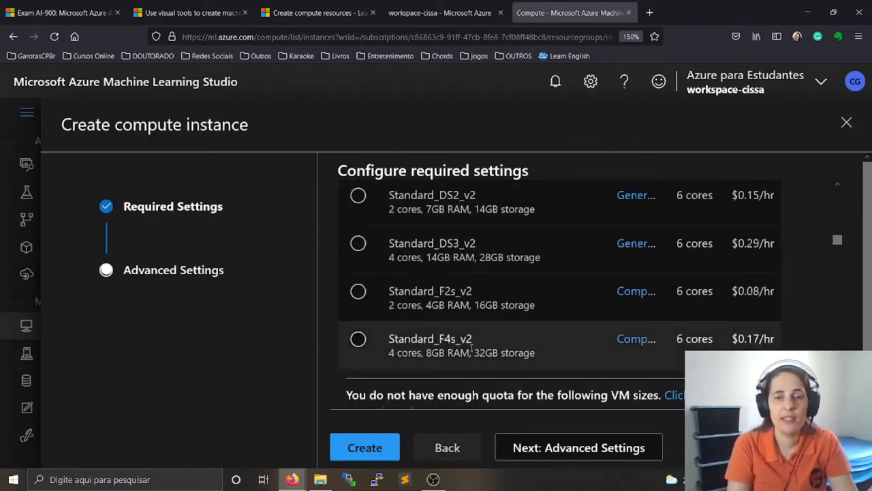
pyautogui.scroll(10, 440, 320)
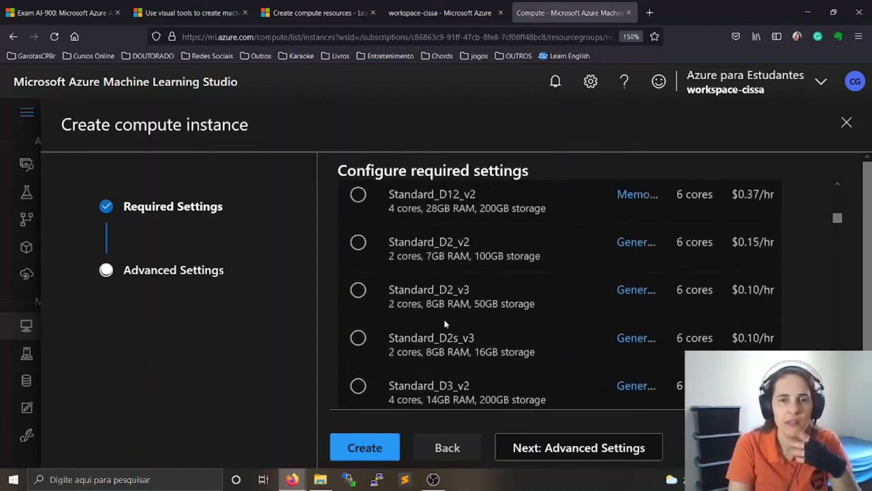
# Switch the virtual machine size list back to the recommended options and look through its entries
pyautogui.click(441, 282)
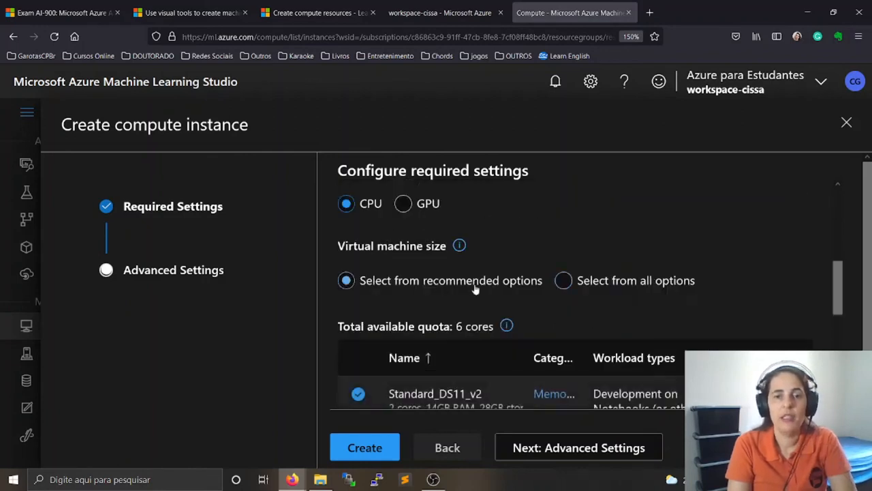
pyautogui.scroll(-2, 504, 303)
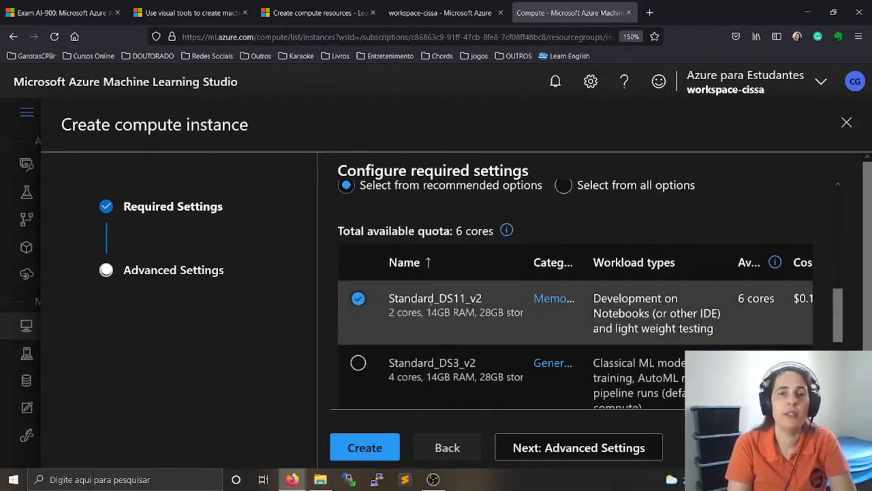
pyautogui.scroll(-5, 430, 301)
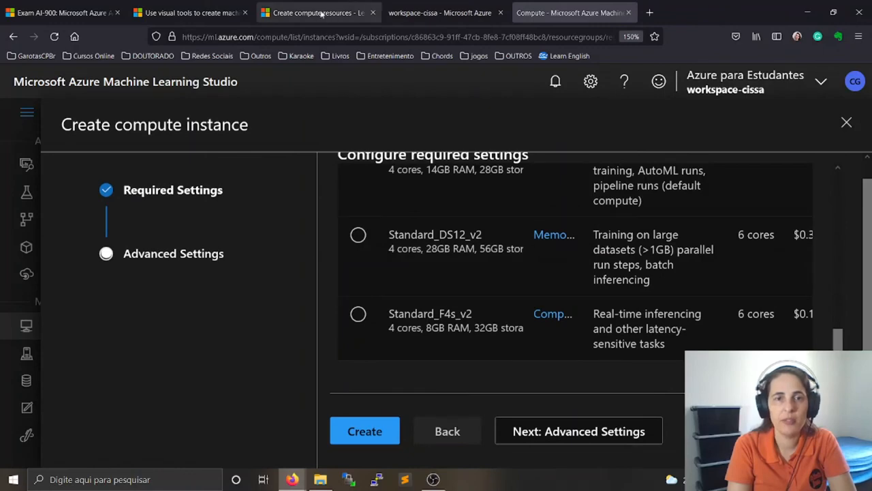
# Check the Learn module and workspace pages, return to Azure Machine Learning studio and create the configured compute instance
pyautogui.click(322, 13)
pyautogui.click(315, 249)
pyautogui.scroll(-3, 436, 273)
pyautogui.click(439, 12)
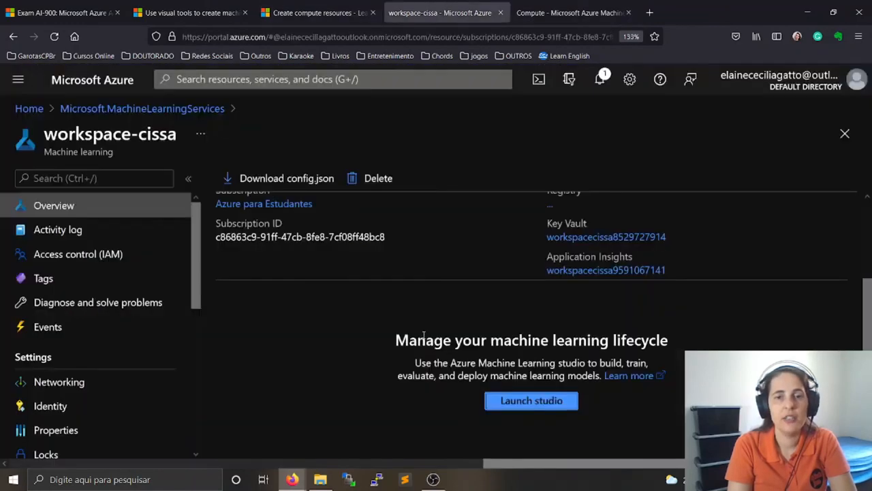
pyautogui.click(525, 13)
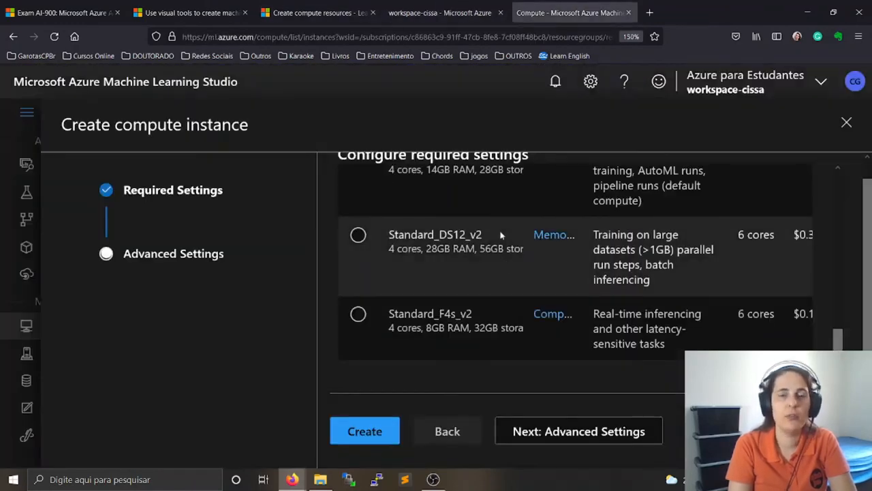
pyautogui.click(362, 431)
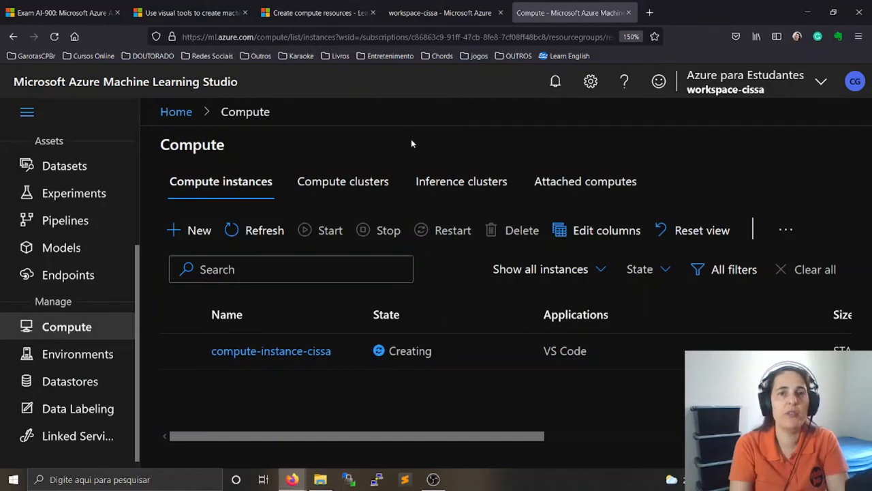
# Read the Learn module's compute cluster instructions, covering the location and virtual machine priority settings
pyautogui.click(318, 14)
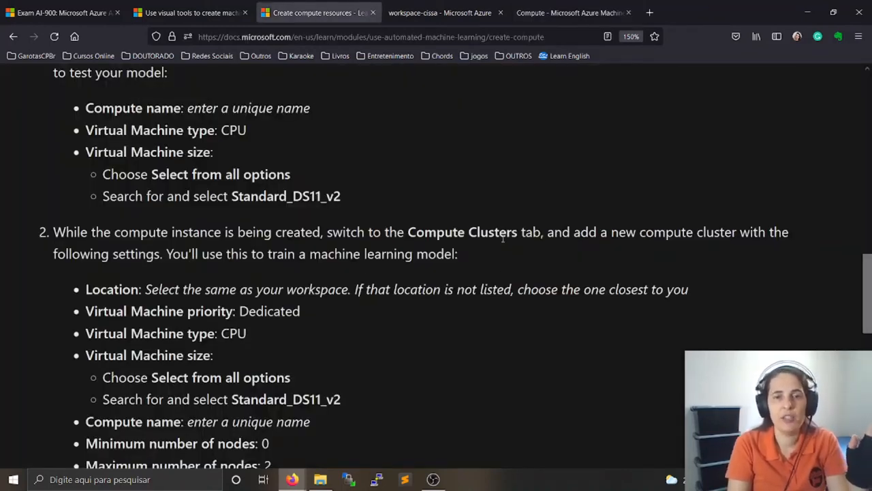
pyautogui.moveTo(465, 232); pyautogui.dragTo(526, 233)
pyautogui.click(526, 233)
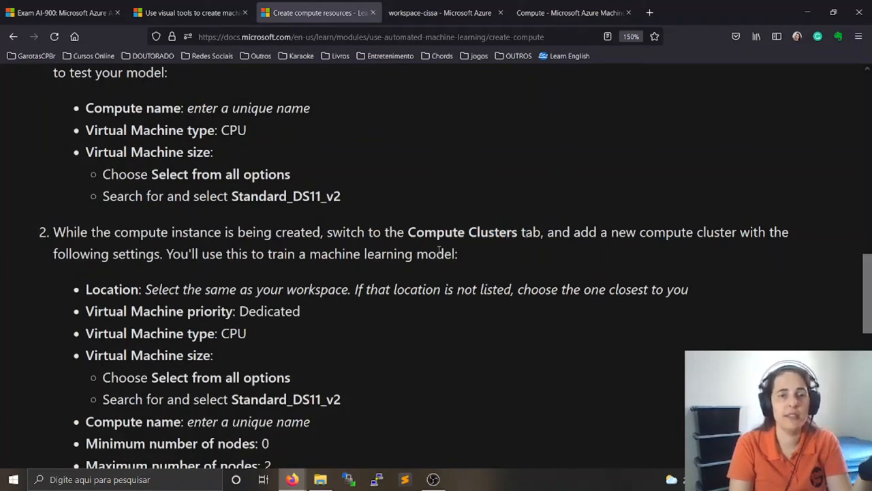
pyautogui.scroll(-3, 439, 251)
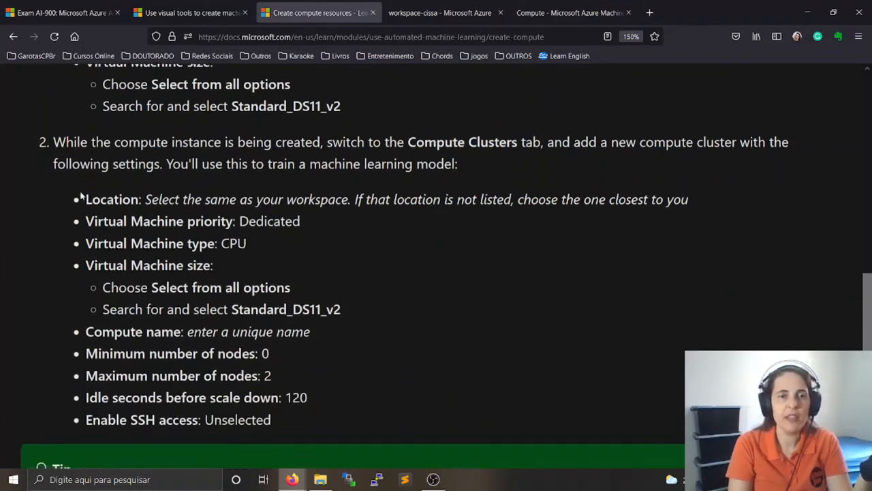
pyautogui.moveTo(85, 199); pyautogui.dragTo(360, 204)
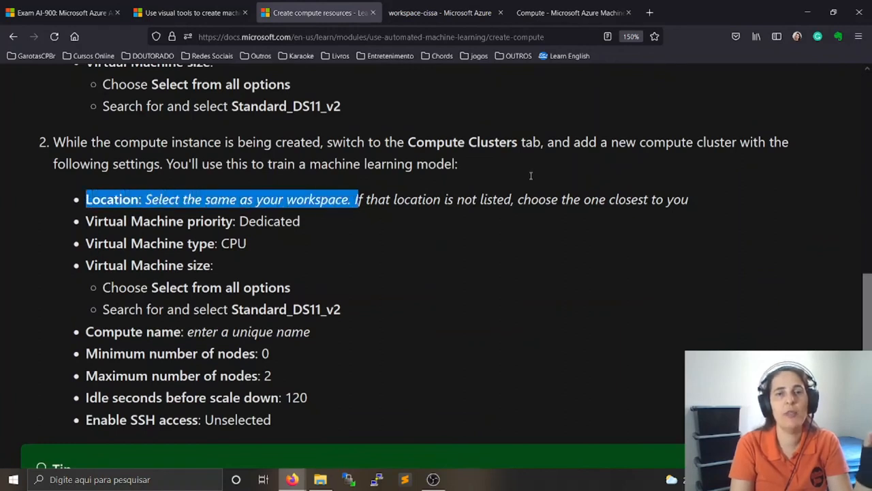
pyautogui.click(500, 193)
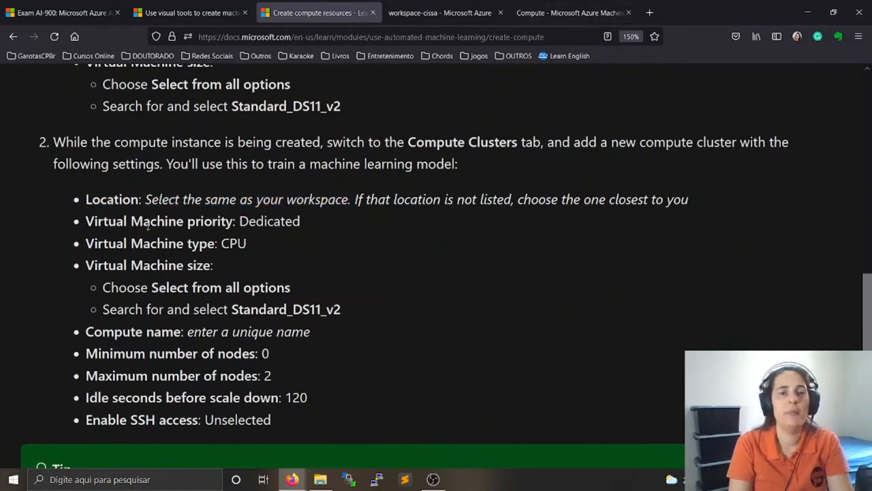
pyautogui.moveTo(157, 224); pyautogui.dragTo(328, 232)
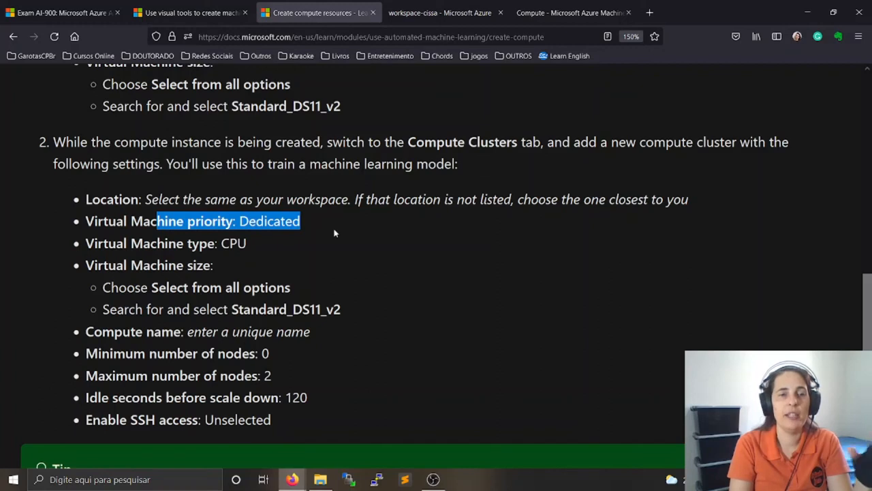
pyautogui.click(335, 233)
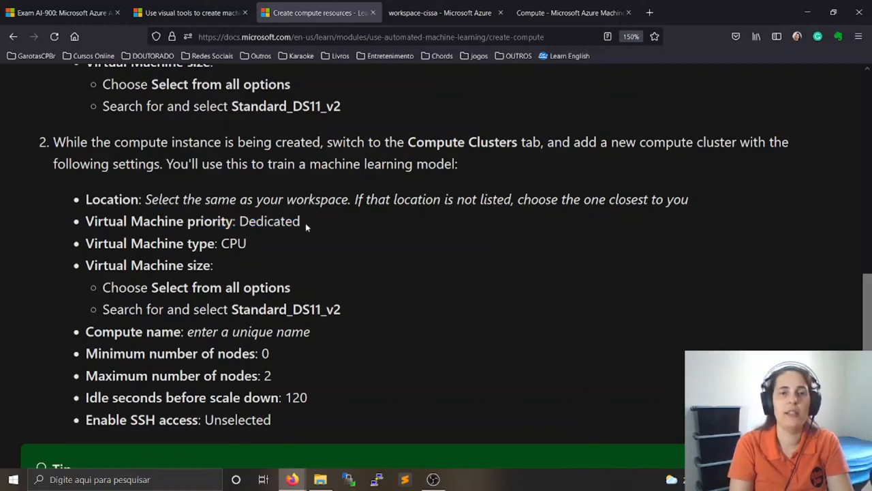
# Read the module's remaining cluster settings: virtual machine type and size, node counts, idle seconds before scale down and SSH access
pyautogui.moveTo(305, 223); pyautogui.dragTo(237, 223)
pyautogui.moveTo(290, 251); pyautogui.dragTo(176, 245)
pyautogui.moveTo(240, 266); pyautogui.dragTo(347, 249)
pyautogui.click(278, 310)
pyautogui.scroll(-2, 324, 305)
pyautogui.click(215, 276)
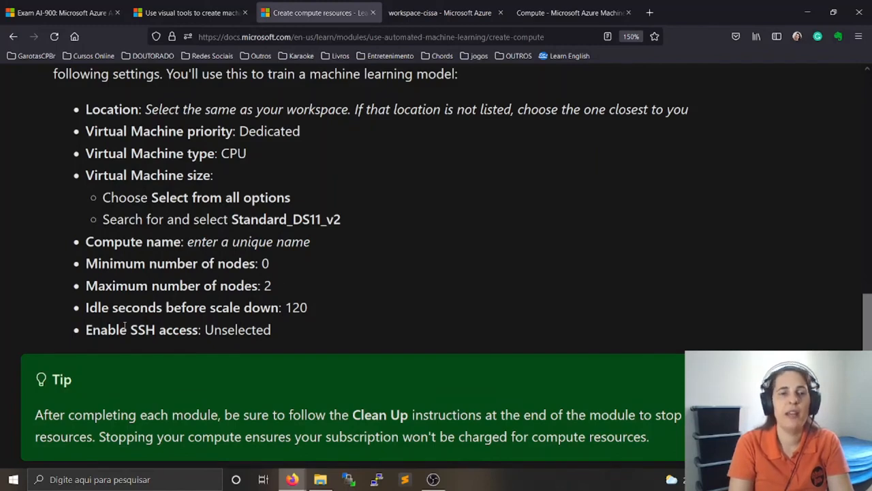
pyautogui.moveTo(87, 309); pyautogui.dragTo(270, 325)
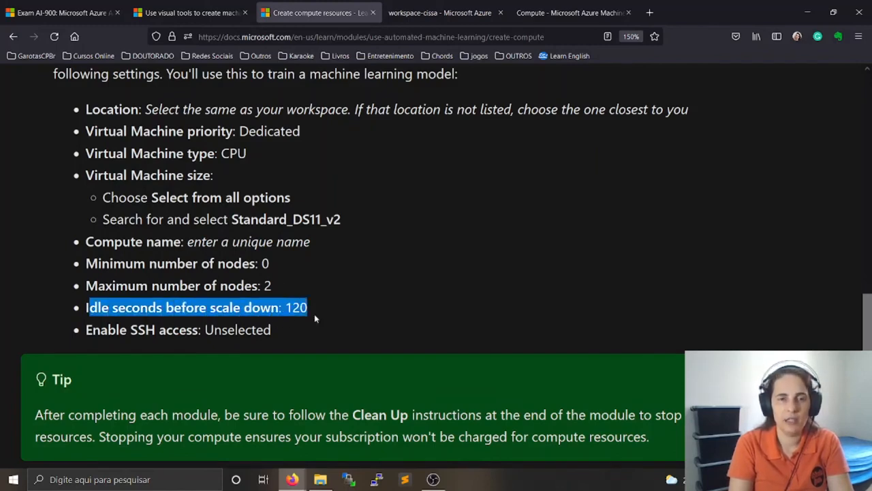
pyautogui.click(357, 298)
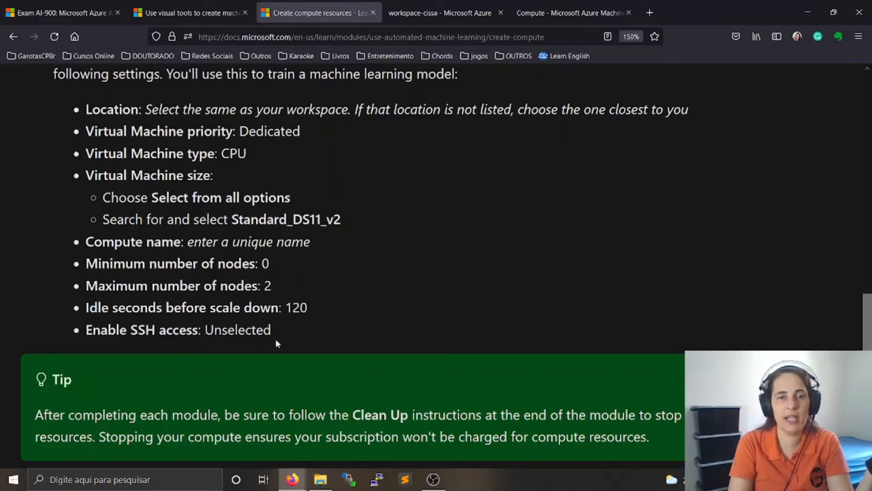
# Start a new compute cluster in Azure Machine Learning studio and review its location, priority and virtual machine type
pyautogui.click(546, 21)
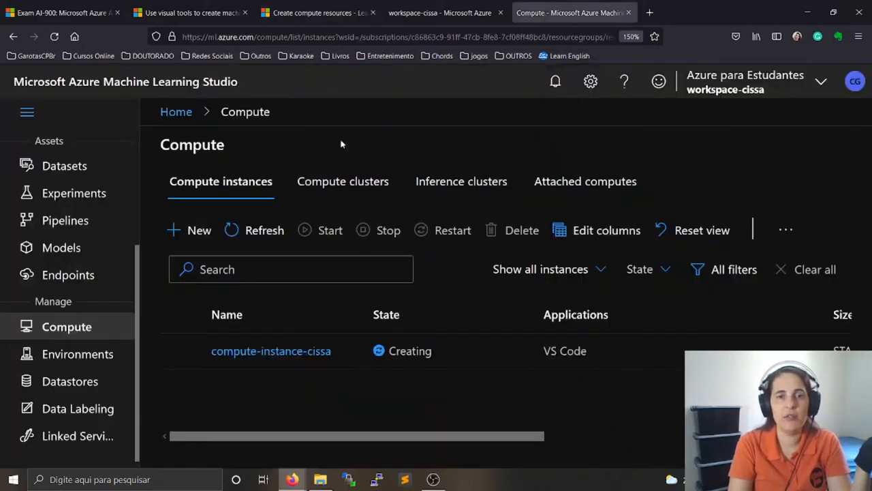
pyautogui.click(332, 185)
pyautogui.scroll(-3, 329, 293)
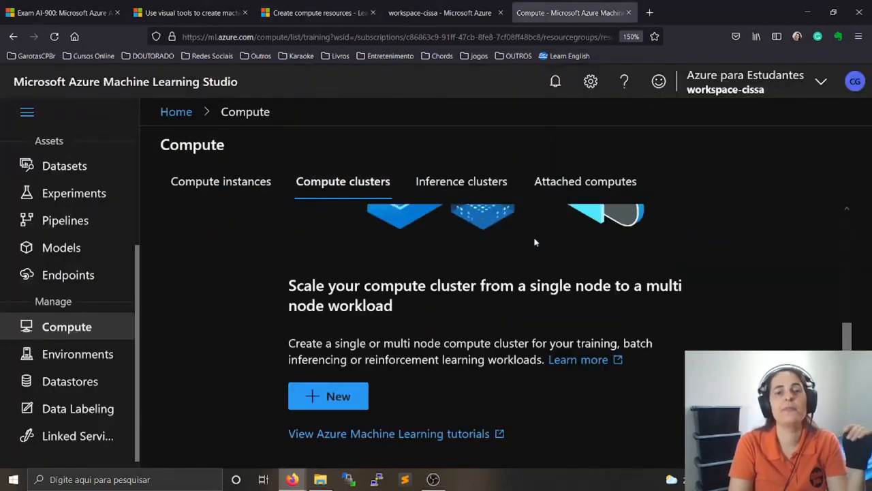
pyautogui.click(328, 397)
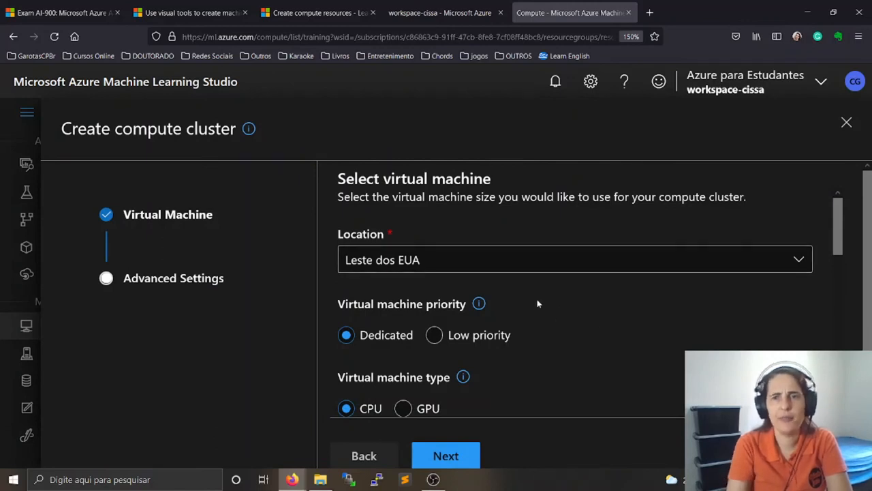
pyautogui.scroll(-2, 539, 304)
pyautogui.scroll(1, 515, 303)
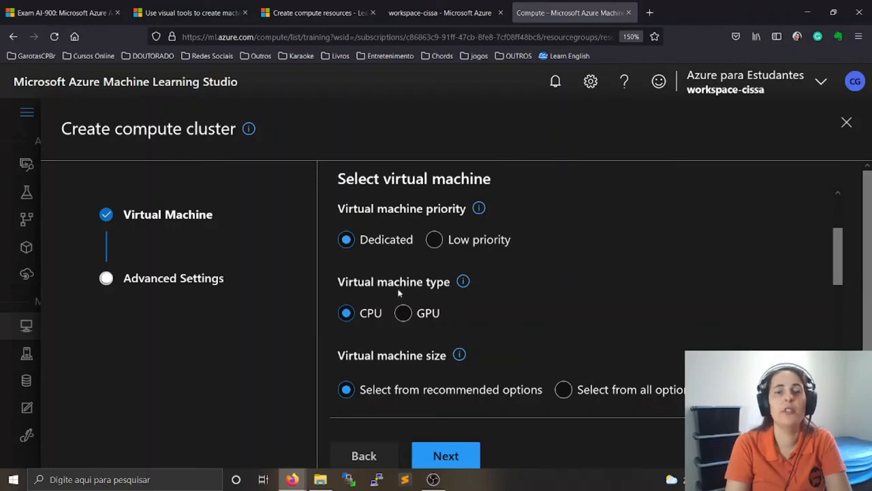
# Choose the Standard_DS11_v2 virtual machine size for the cluster and continue to its configuration settings
pyautogui.scroll(-1, 434, 303)
pyautogui.scroll(-2, 412, 322)
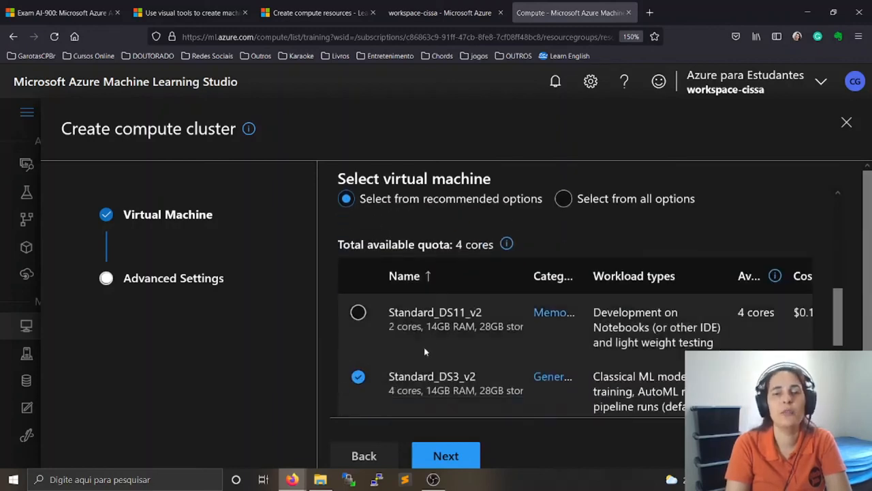
pyautogui.click(424, 323)
pyautogui.scroll(-3, 459, 300)
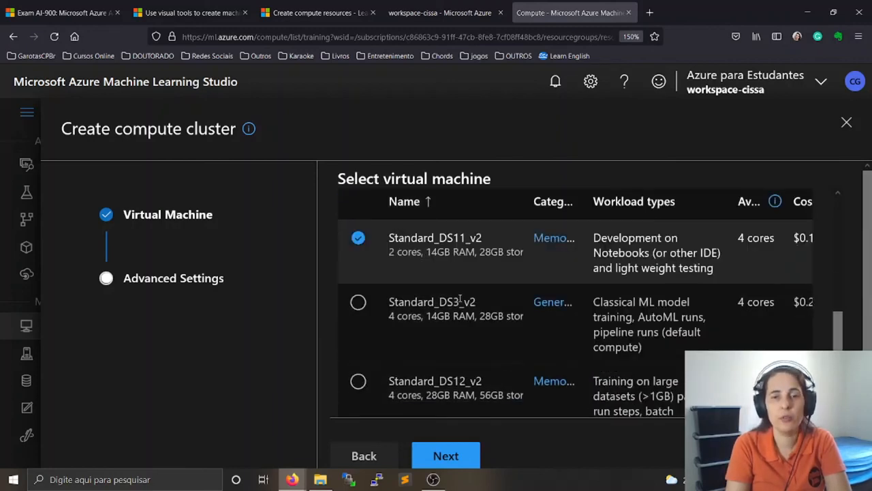
pyautogui.scroll(8, 492, 327)
pyautogui.scroll(-5, 477, 354)
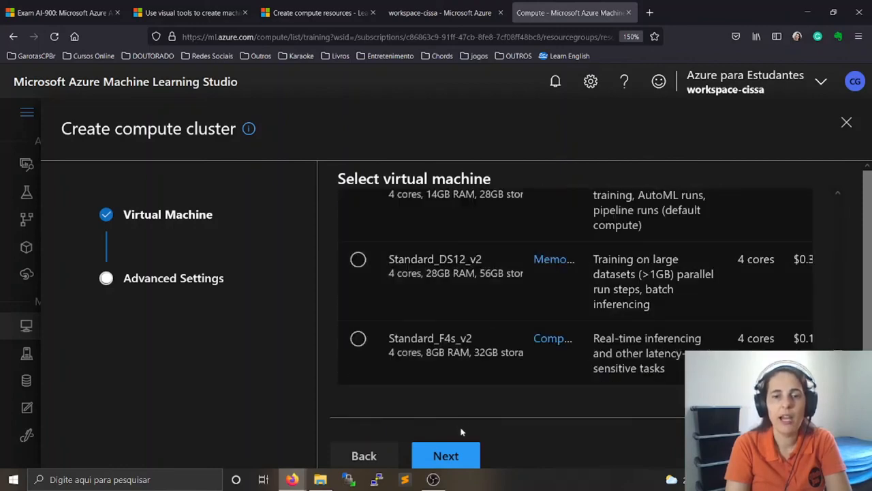
pyautogui.click(447, 455)
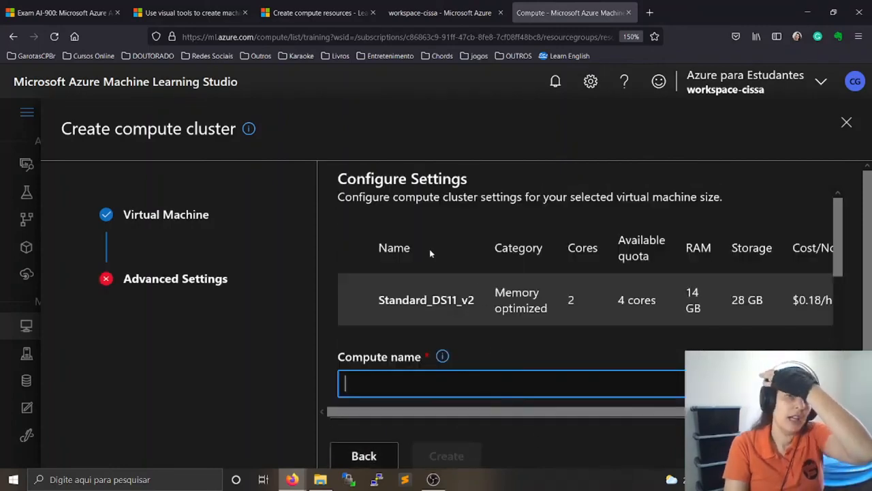
# Name the compute cluster compute-cluster-cissa and shorten the name to c-cluster-cissa
pyautogui.scroll(-2, 477, 368)
pyautogui.write('compute')
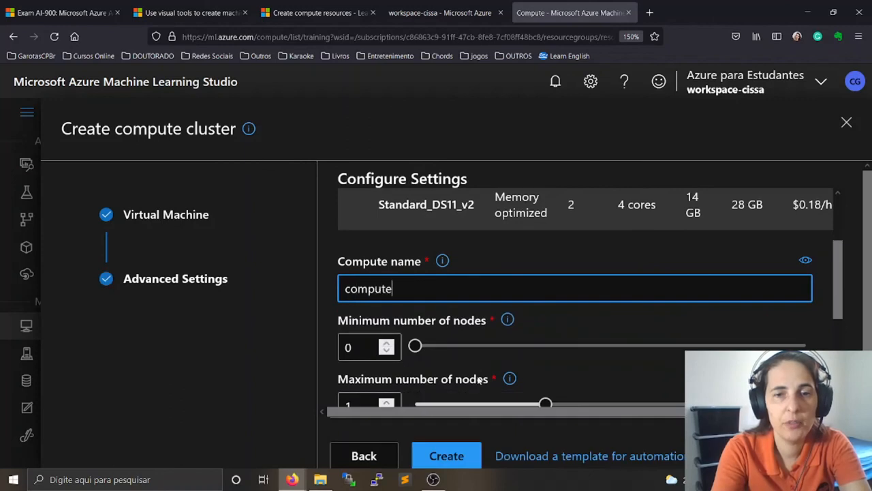
pyautogui.write('-cluster-cissa')
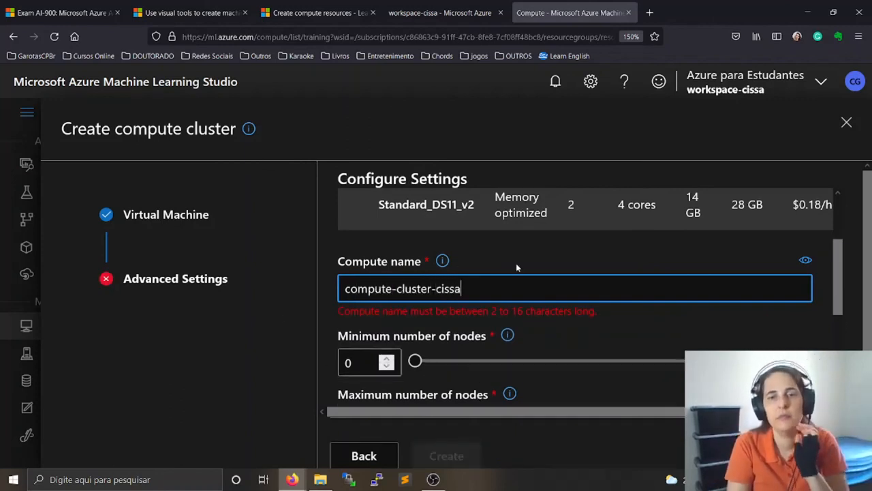
pyautogui.doubleClick(375, 289)
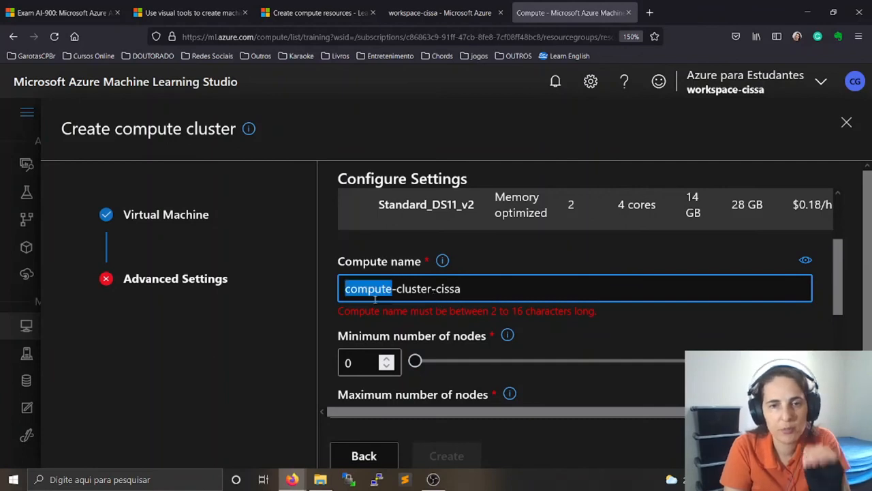
pyautogui.write('c')
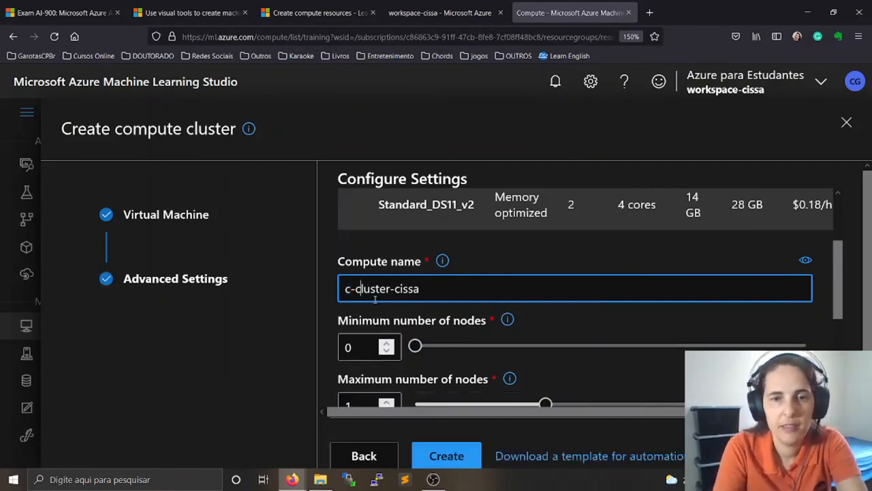
# Review the cluster's node settings and set the maximum number of nodes to 2
pyautogui.scroll(-3, 457, 279)
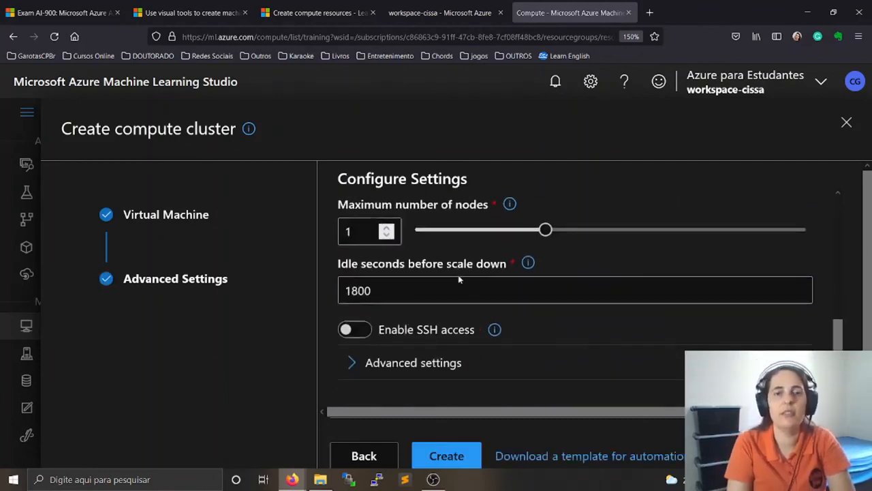
pyautogui.scroll(3, 382, 293)
pyautogui.scroll(-3, 380, 318)
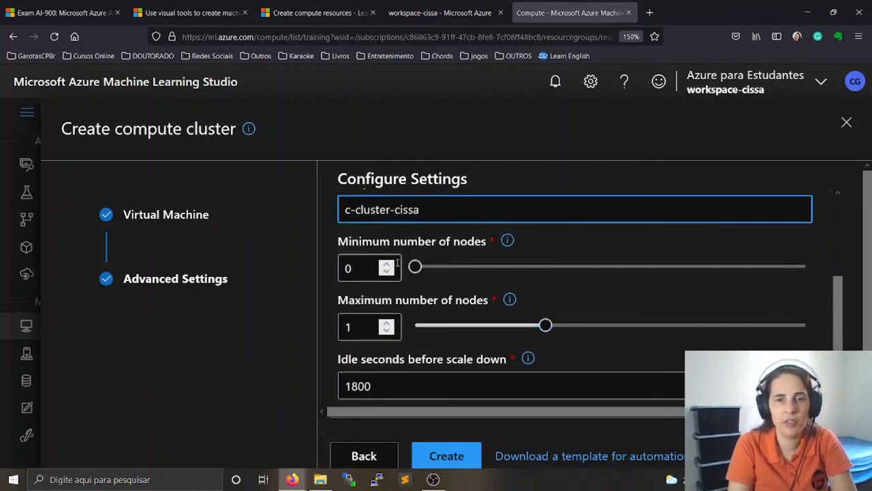
pyautogui.doubleClick(367, 327)
pyautogui.write('2')
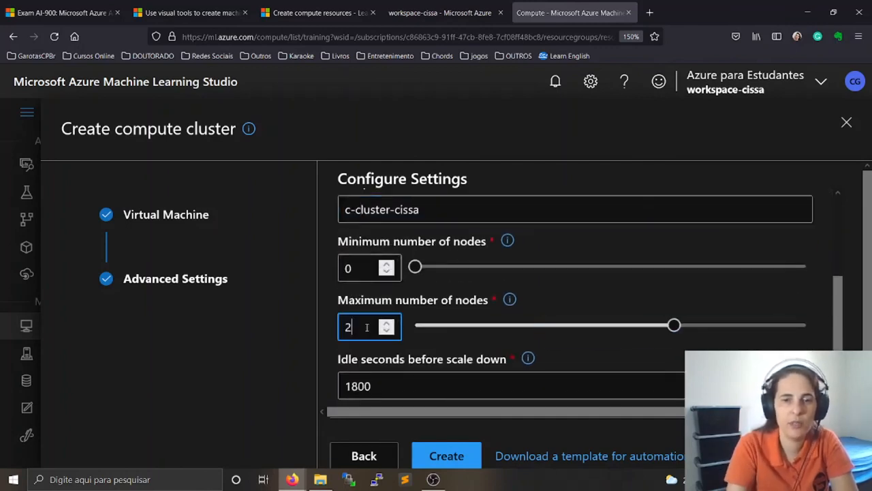
# Set the cluster's idle seconds before scale down to 120
pyautogui.click(381, 383)
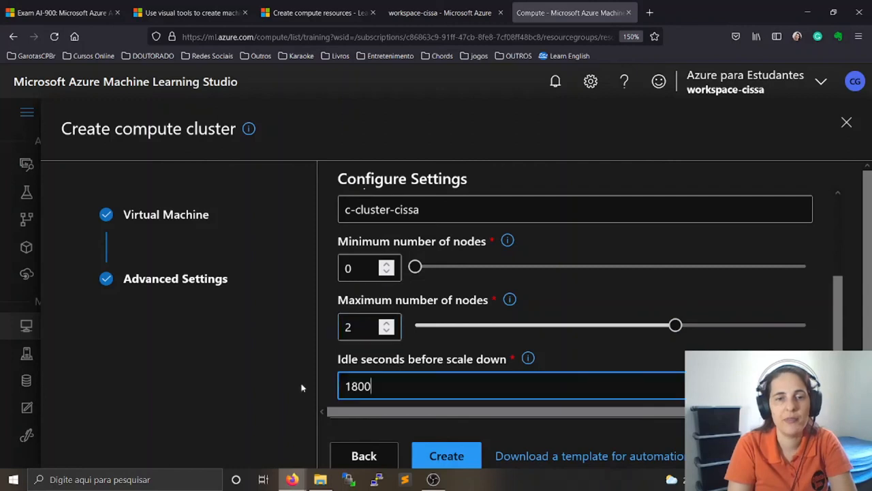
pyautogui.press('BackSpace')
pyautogui.press('BackSpace')
pyautogui.press('BackSpace')
pyautogui.press('BackSpace')
pyautogui.write('120')
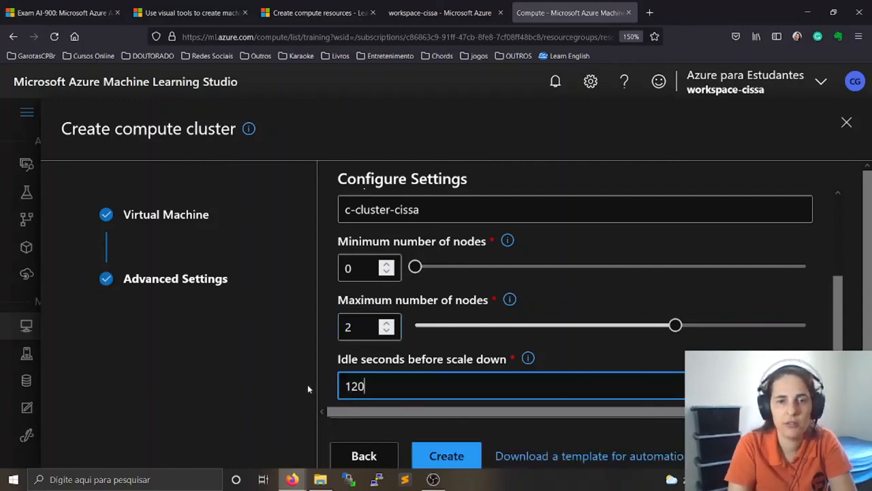
pyautogui.click(416, 341)
# Check the cluster's configured settings, create the compute cluster and dismiss the feedback survey
pyautogui.scroll(-2, 413, 337)
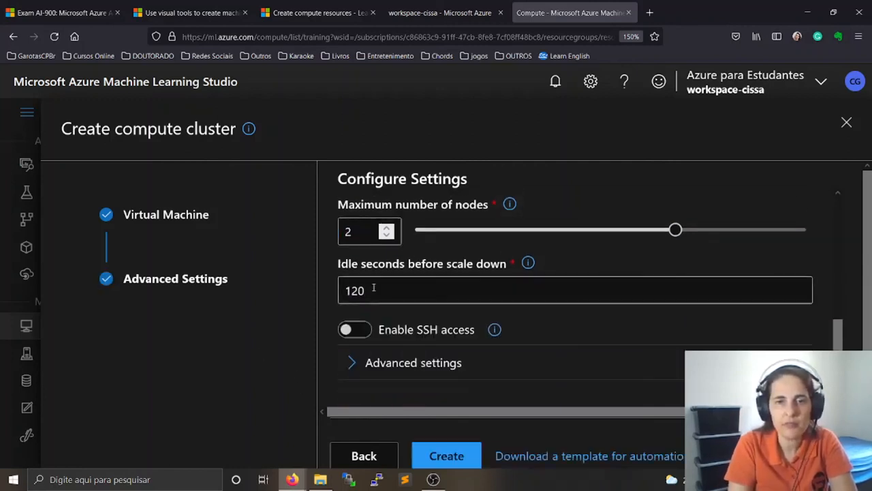
pyautogui.scroll(-1, 425, 315)
pyautogui.scroll(4, 439, 314)
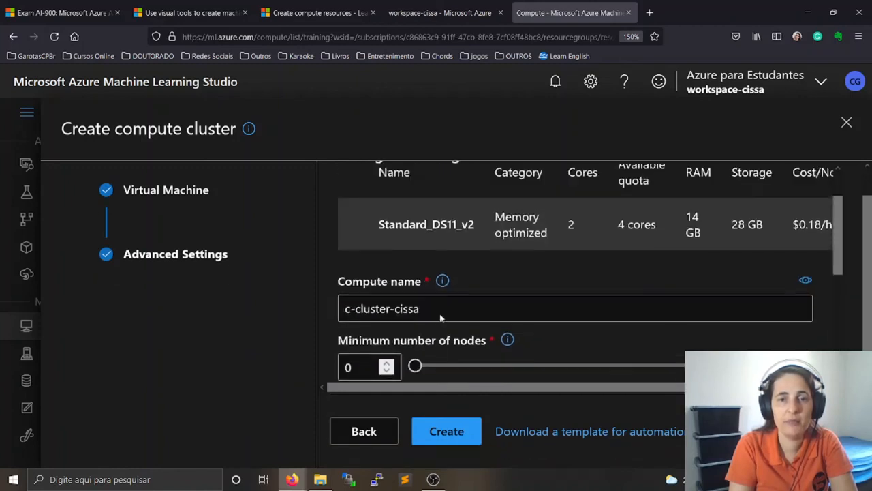
pyautogui.click(467, 454)
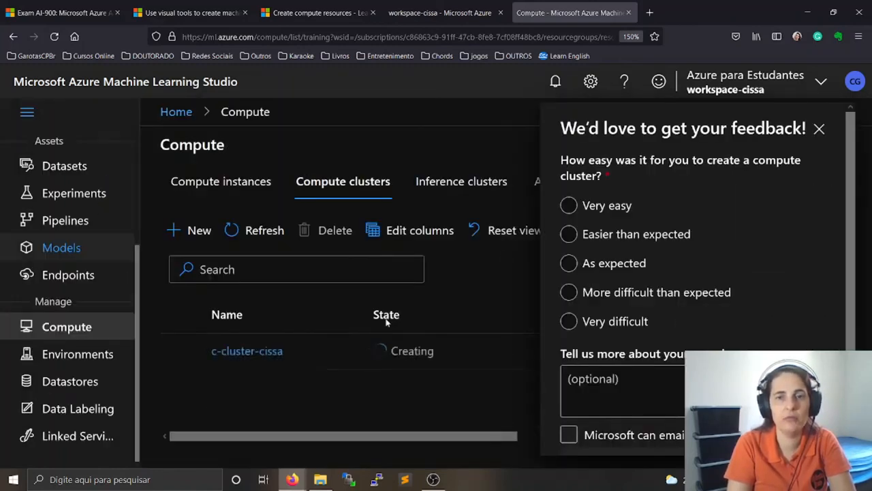
pyautogui.click(819, 128)
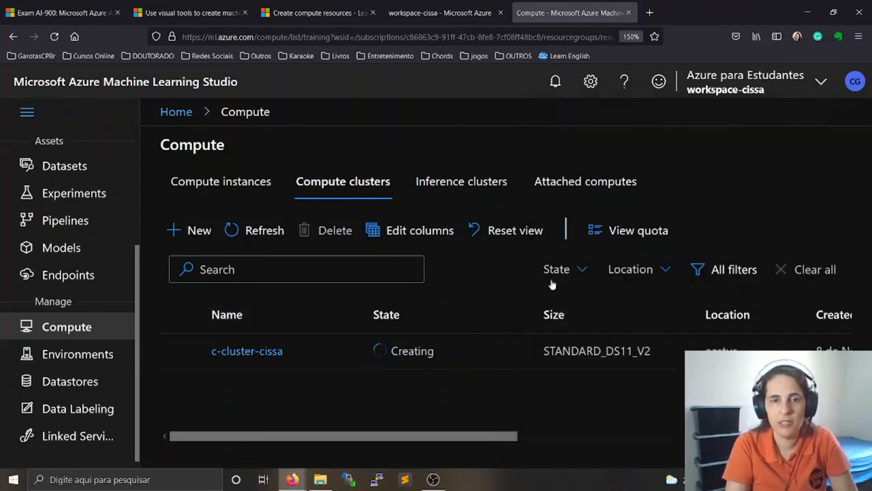
# Switch to Microsoft Learn, review the end of the Create compute resources unit and continue to the introduction of the Explore data unit
pyautogui.click(314, 12)
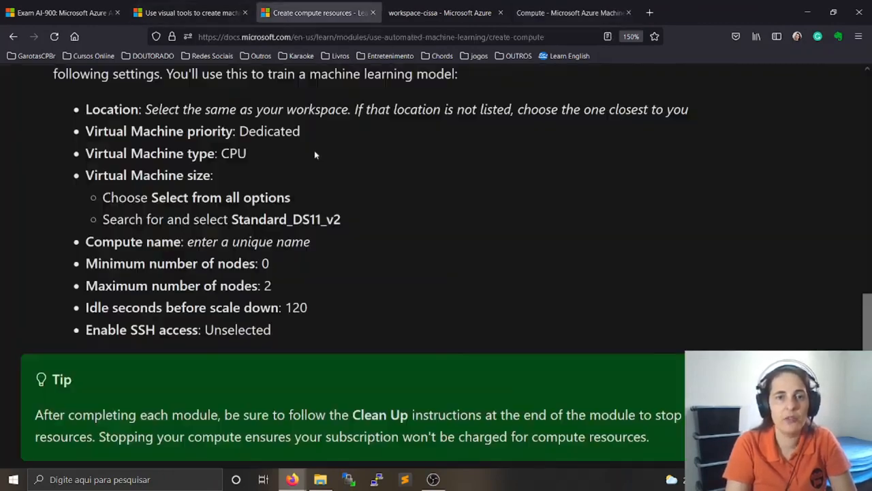
pyautogui.scroll(-5, 330, 195)
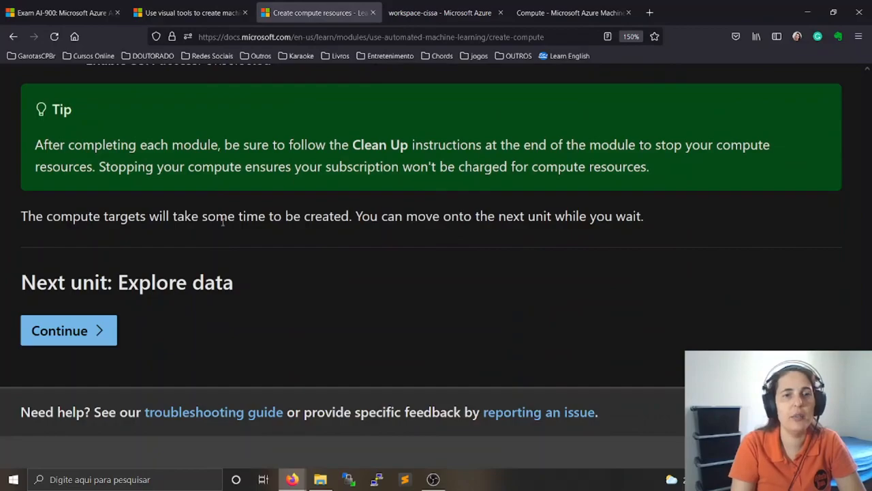
pyautogui.scroll(20, 303, 223)
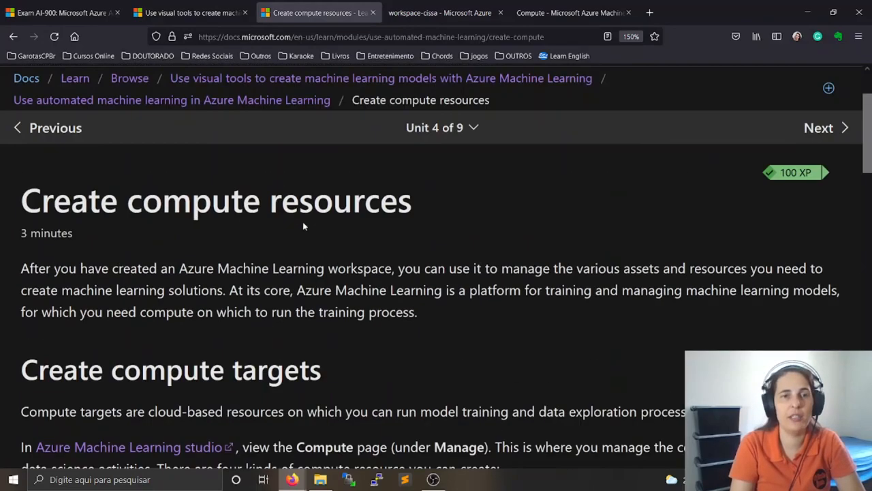
pyautogui.scroll(-20, 304, 226)
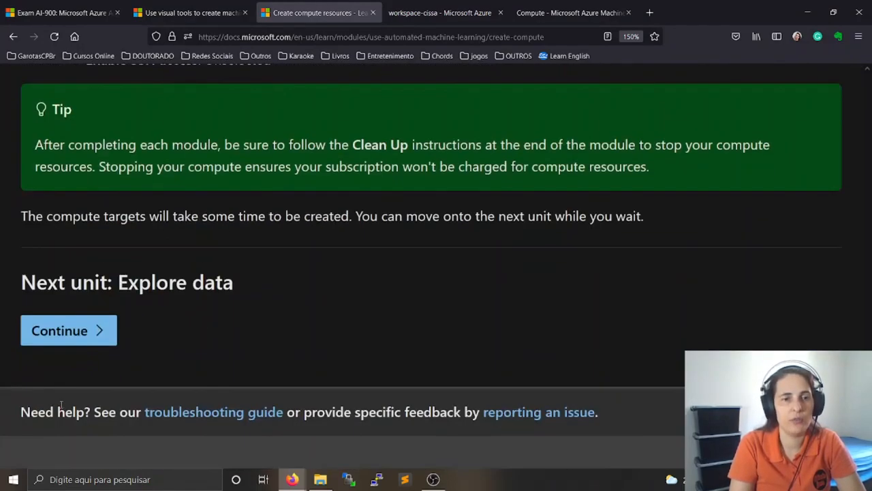
pyautogui.click(80, 335)
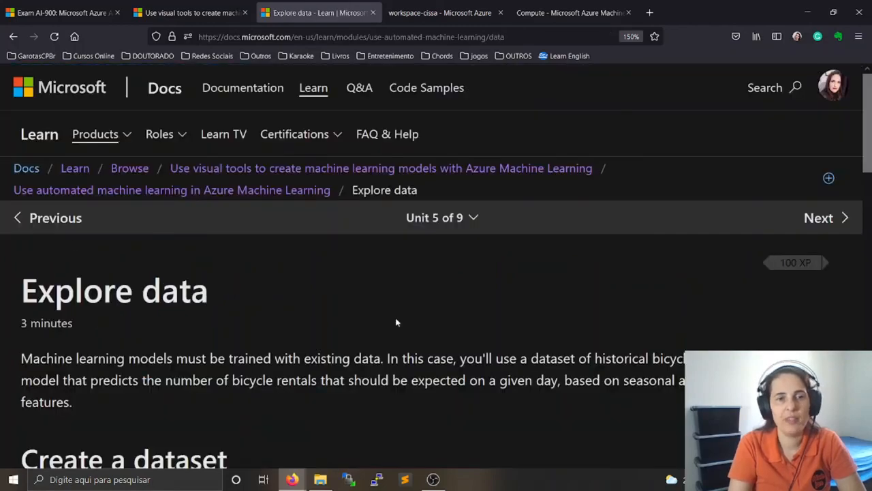
pyautogui.scroll(-2, 276, 275)
pyautogui.scroll(-3, 276, 275)
pyautogui.scroll(3, 295, 253)
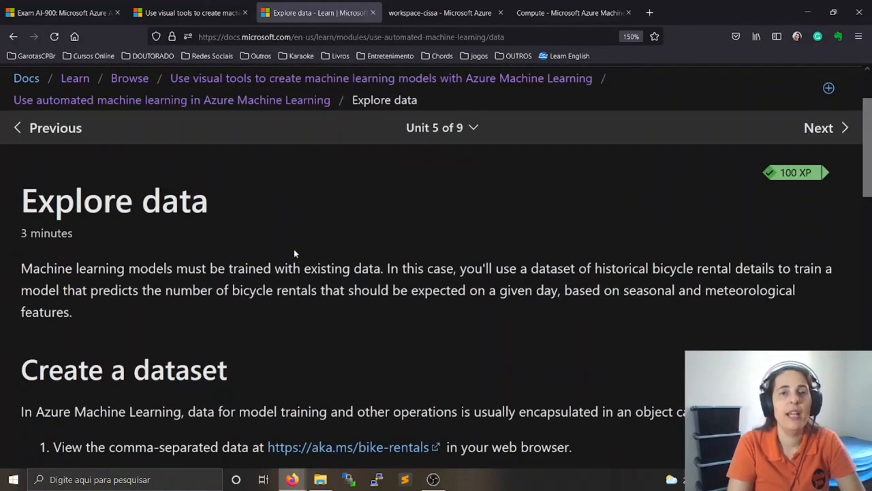
pyautogui.scroll(3, 345, 258)
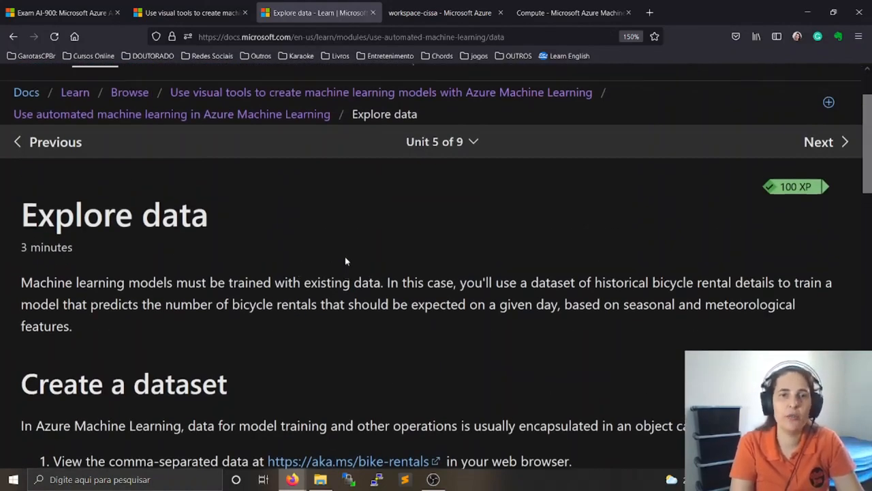
pyautogui.scroll(-3, 339, 261)
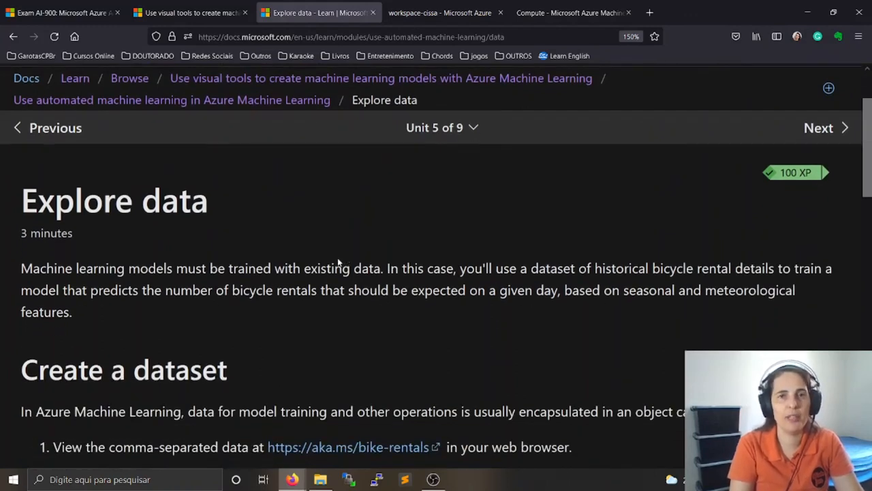
pyautogui.scroll(3, 323, 236)
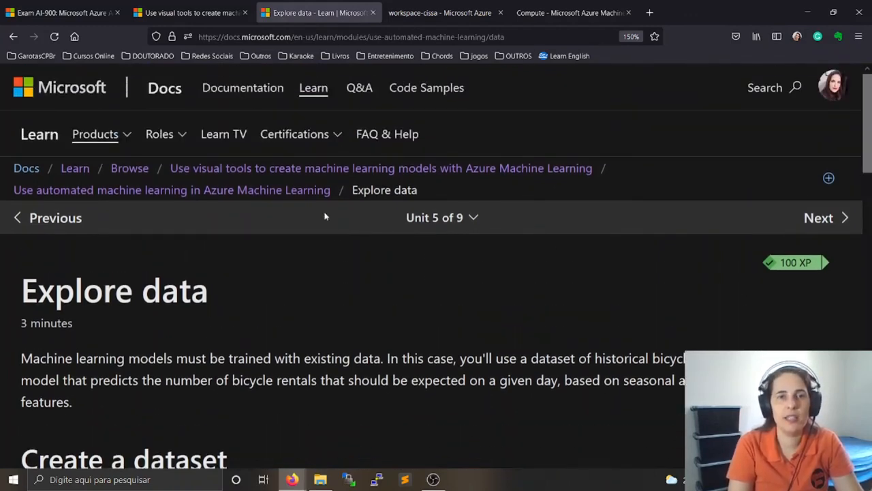
# Review the unit list of the Use automated machine learning module and return to the studio's compute clusters list
pyautogui.click(176, 192)
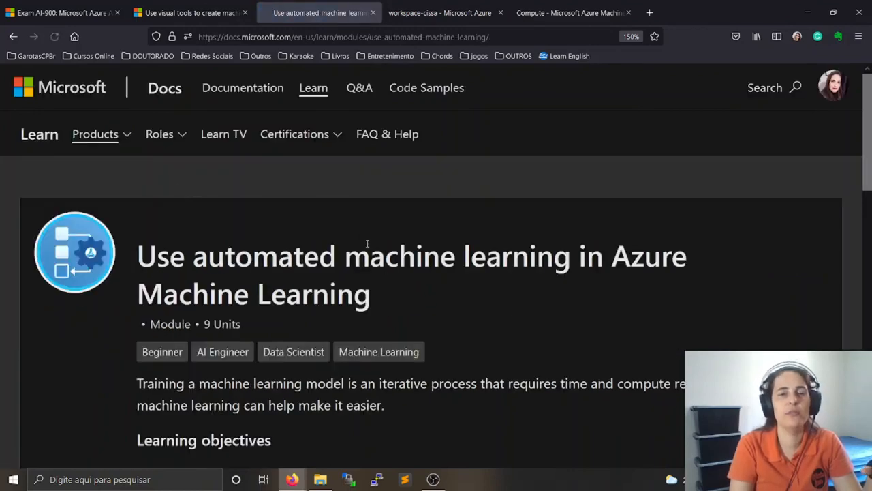
pyautogui.scroll(-10, 368, 243)
pyautogui.scroll(-2, 368, 244)
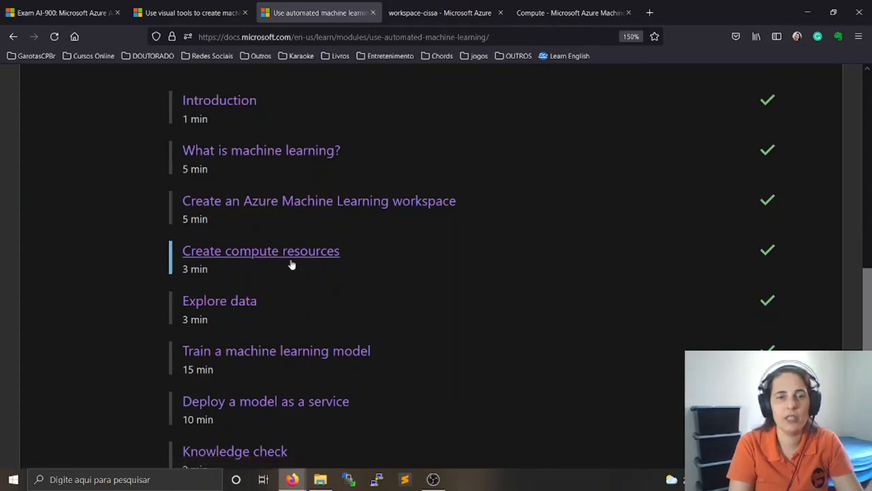
pyautogui.click(544, 10)
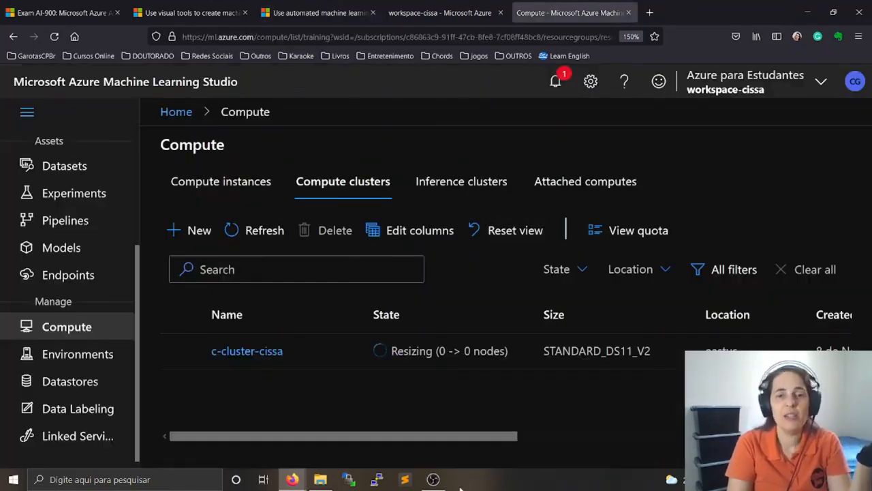